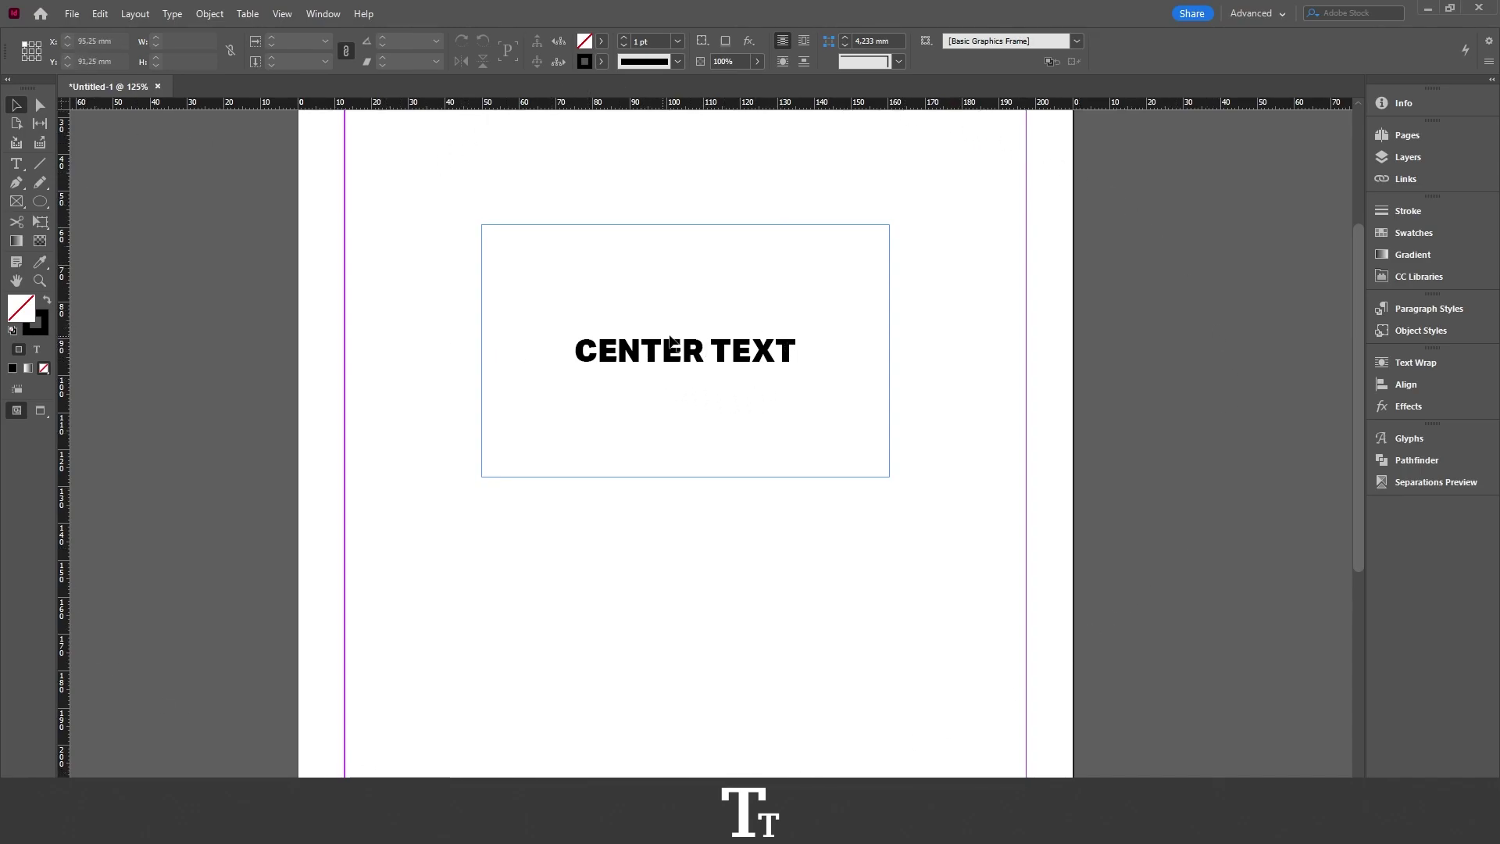
- Move the existing CENTER TEXT frame off the page onto the pasteboard and deselect it
drag(684, 347, 696, 320)
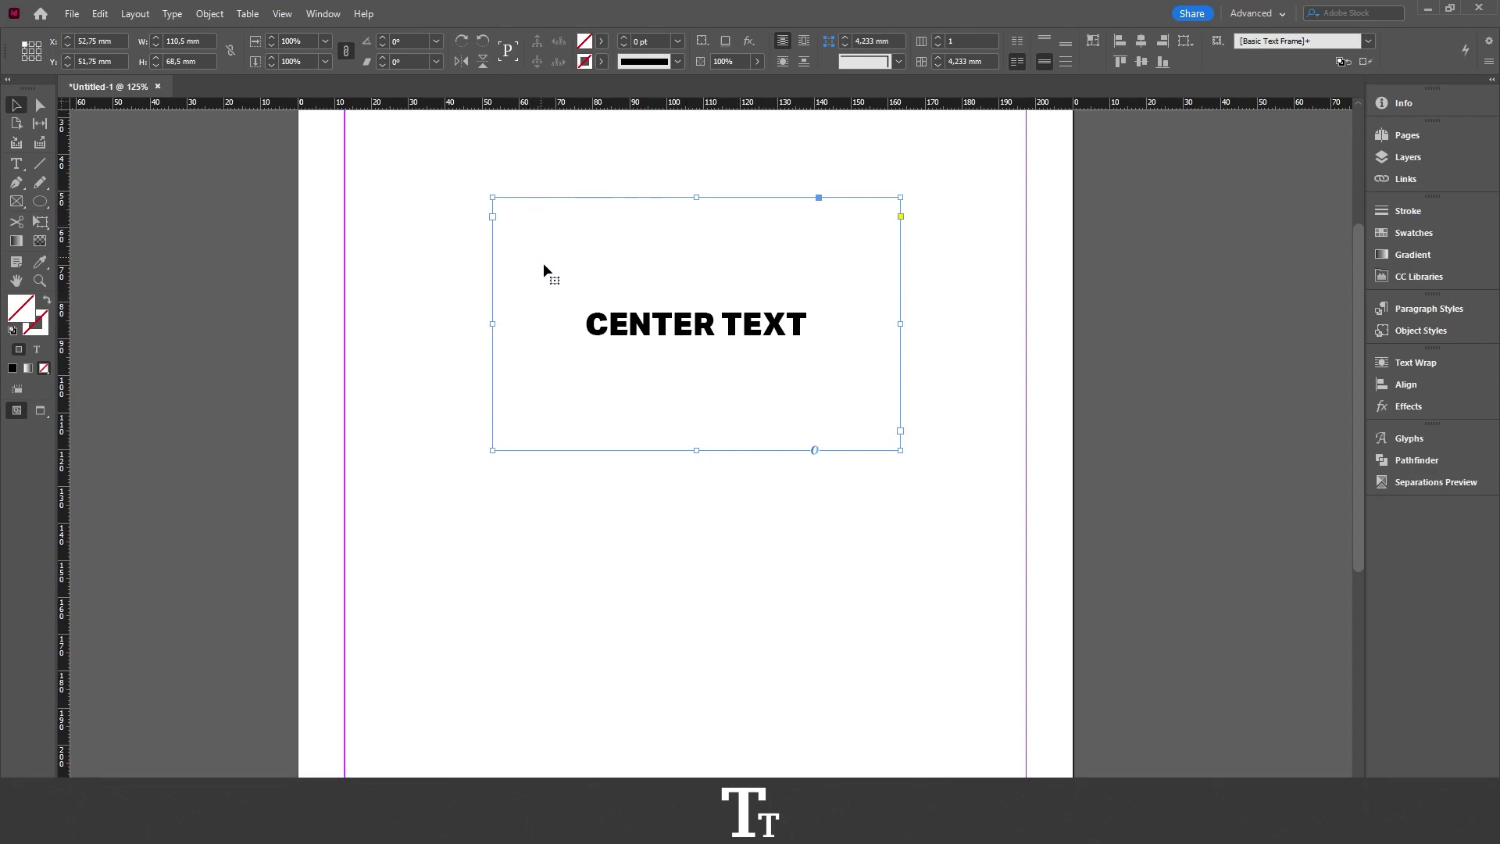
drag(544, 267, 1174, 288)
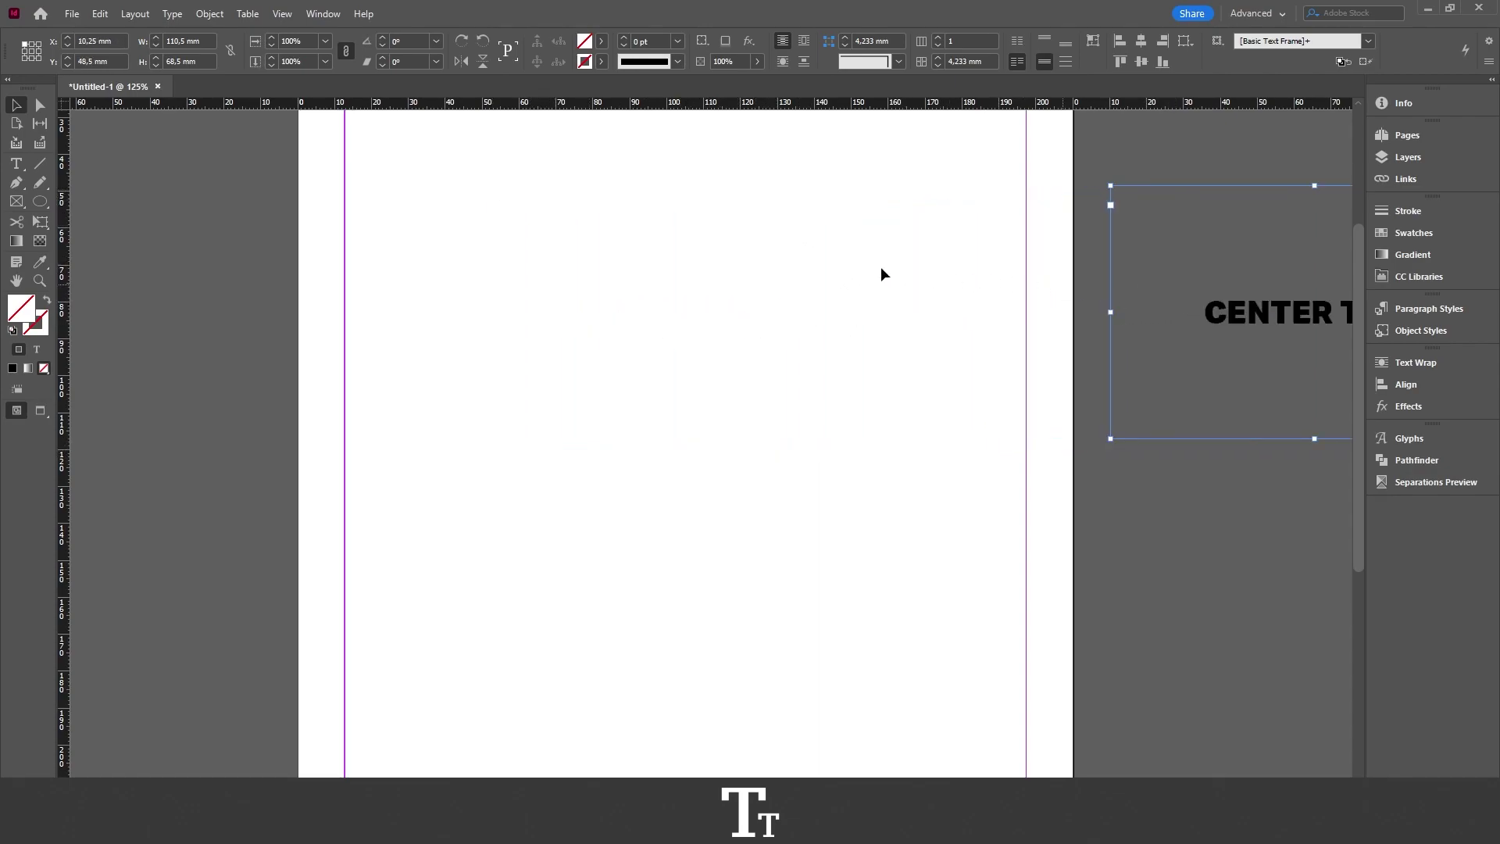
click(847, 262)
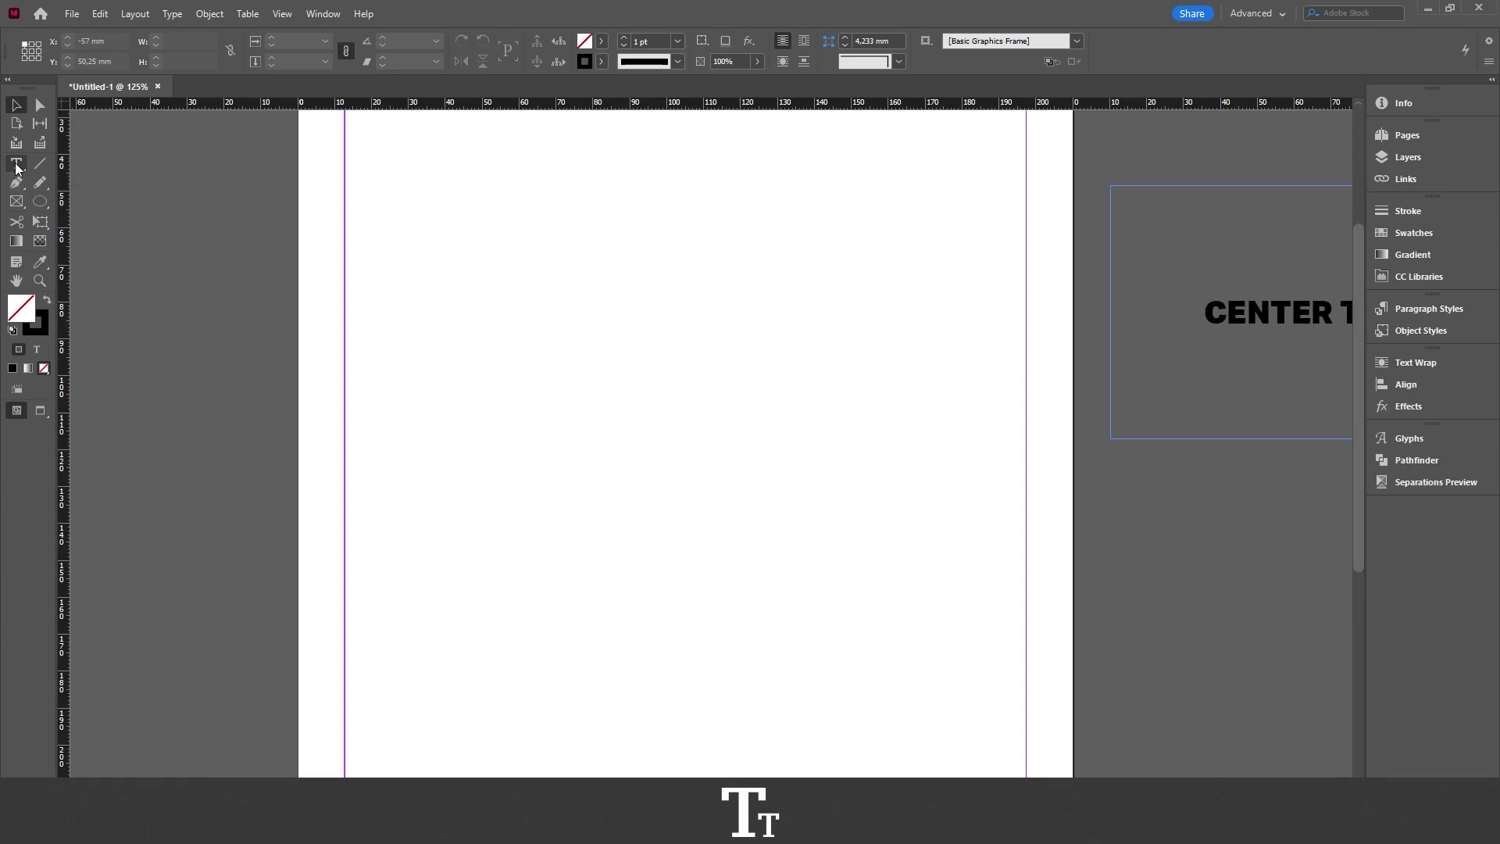
- Create a text frame about 87 × 50 mm in the upper part of the page and enter "CENTER TEXT" in it
key(t)
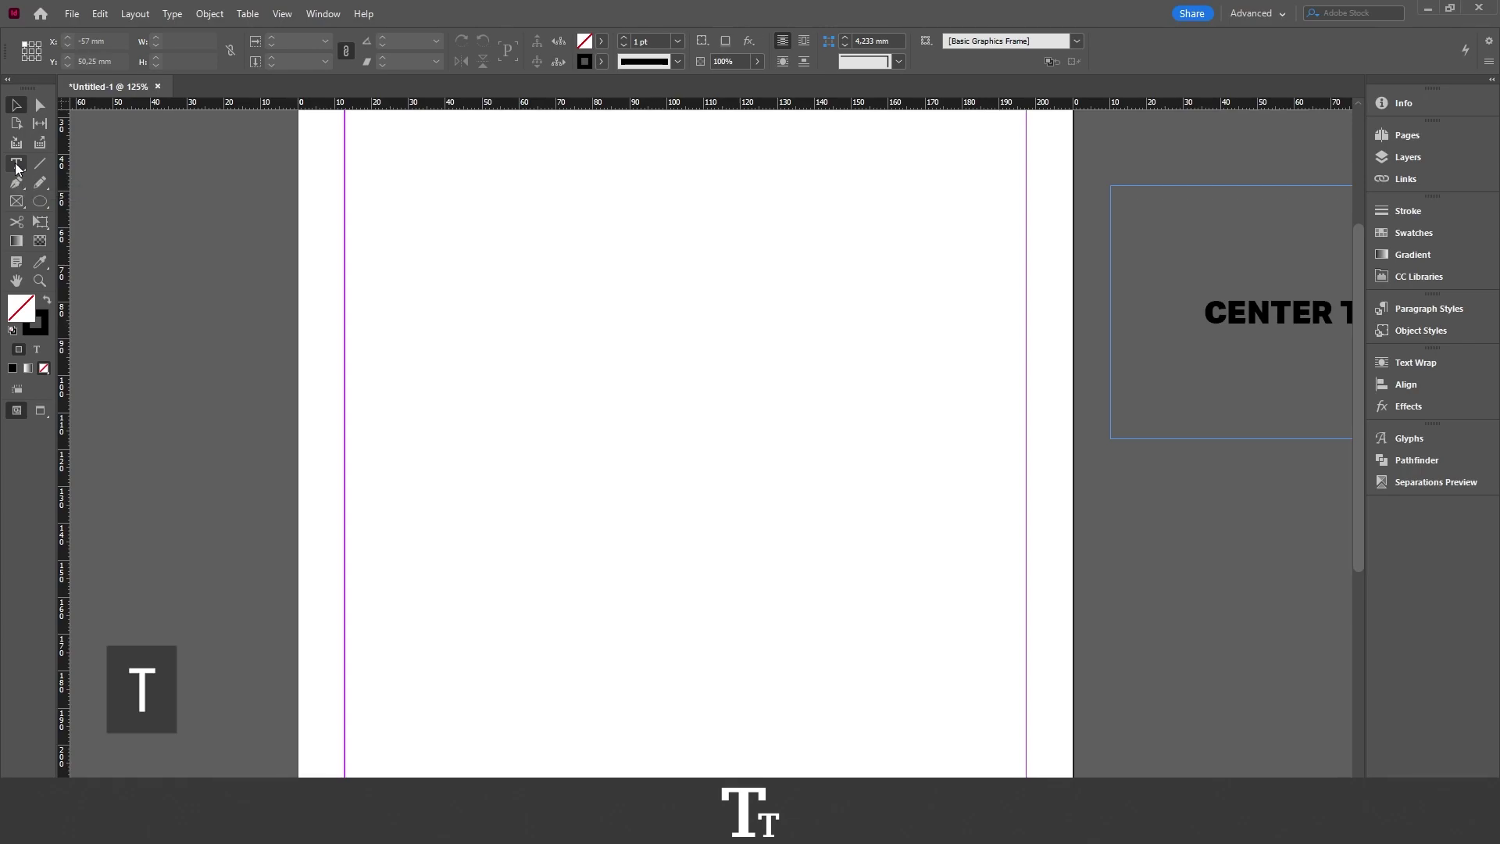
click(16, 166)
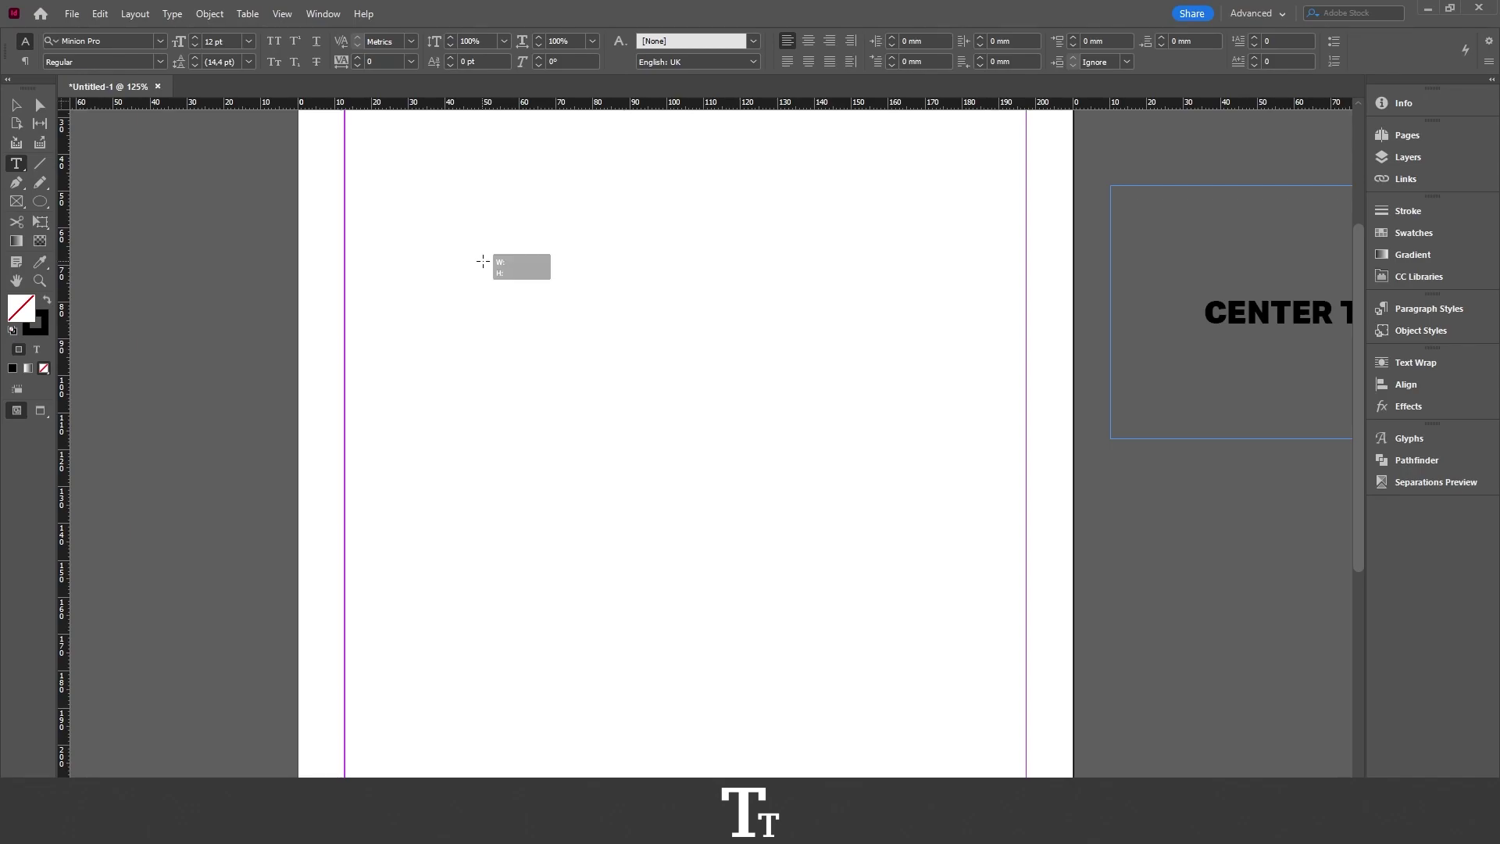
drag(483, 263, 804, 445)
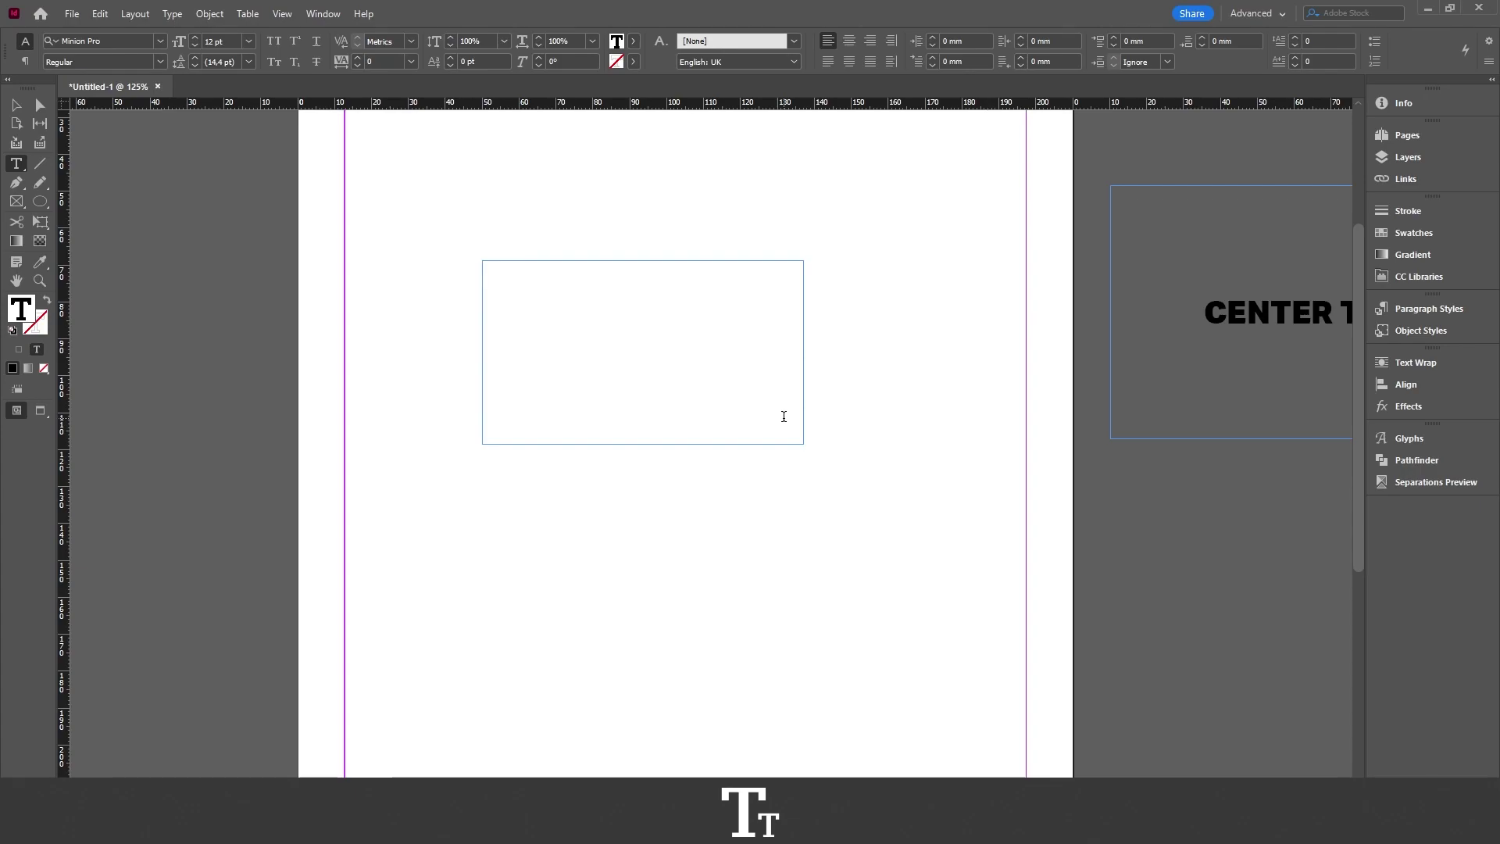
text(CENTER TEXT)
- Format the new frame's CENTER TEXT wording in Aktiv Grotesk Black at 22 pt
drag(587, 268, 478, 265)
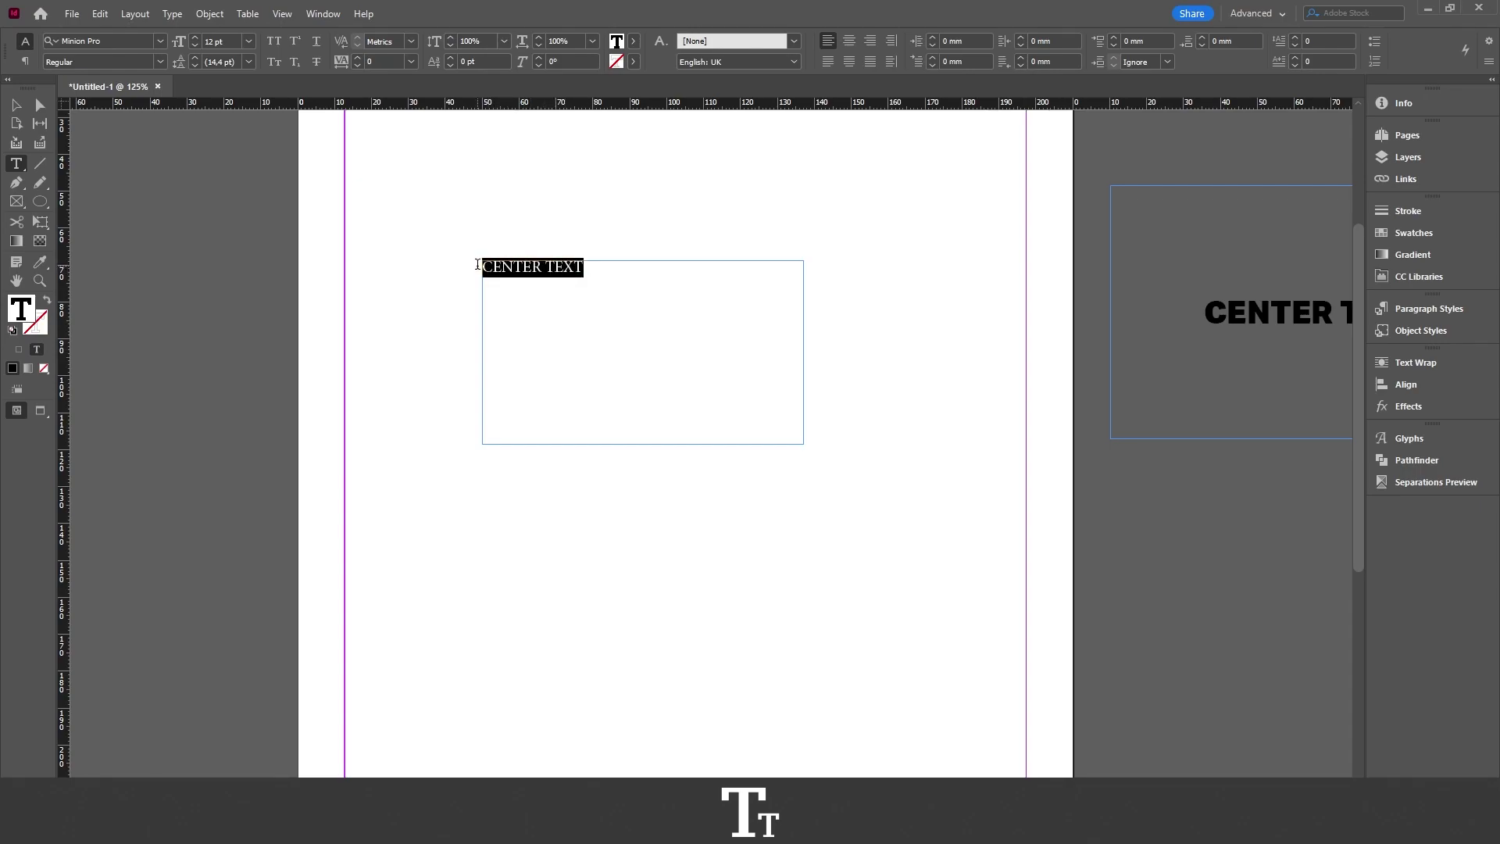
click(160, 41)
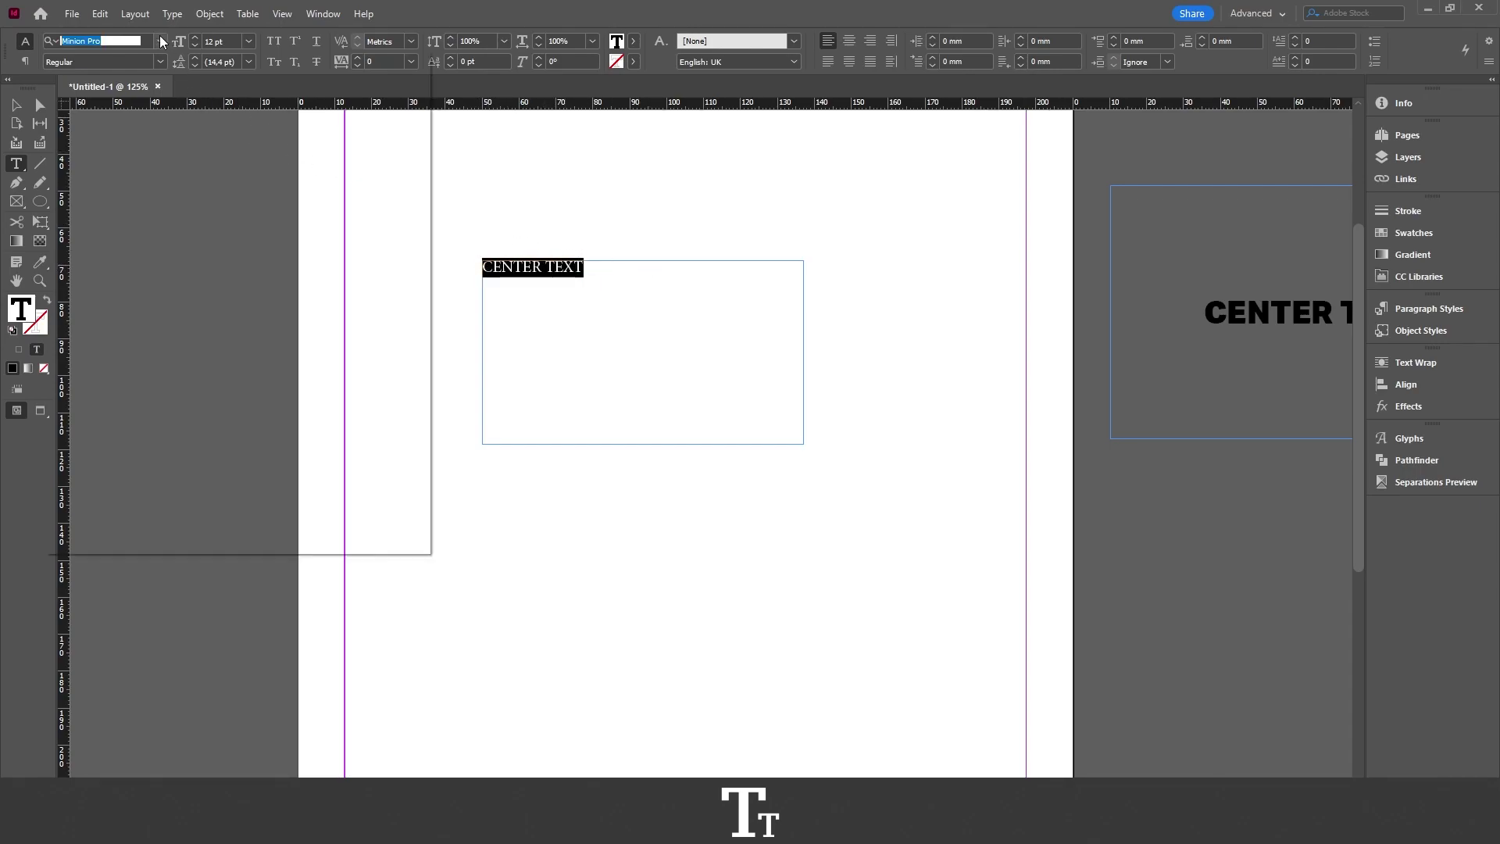
click(149, 283)
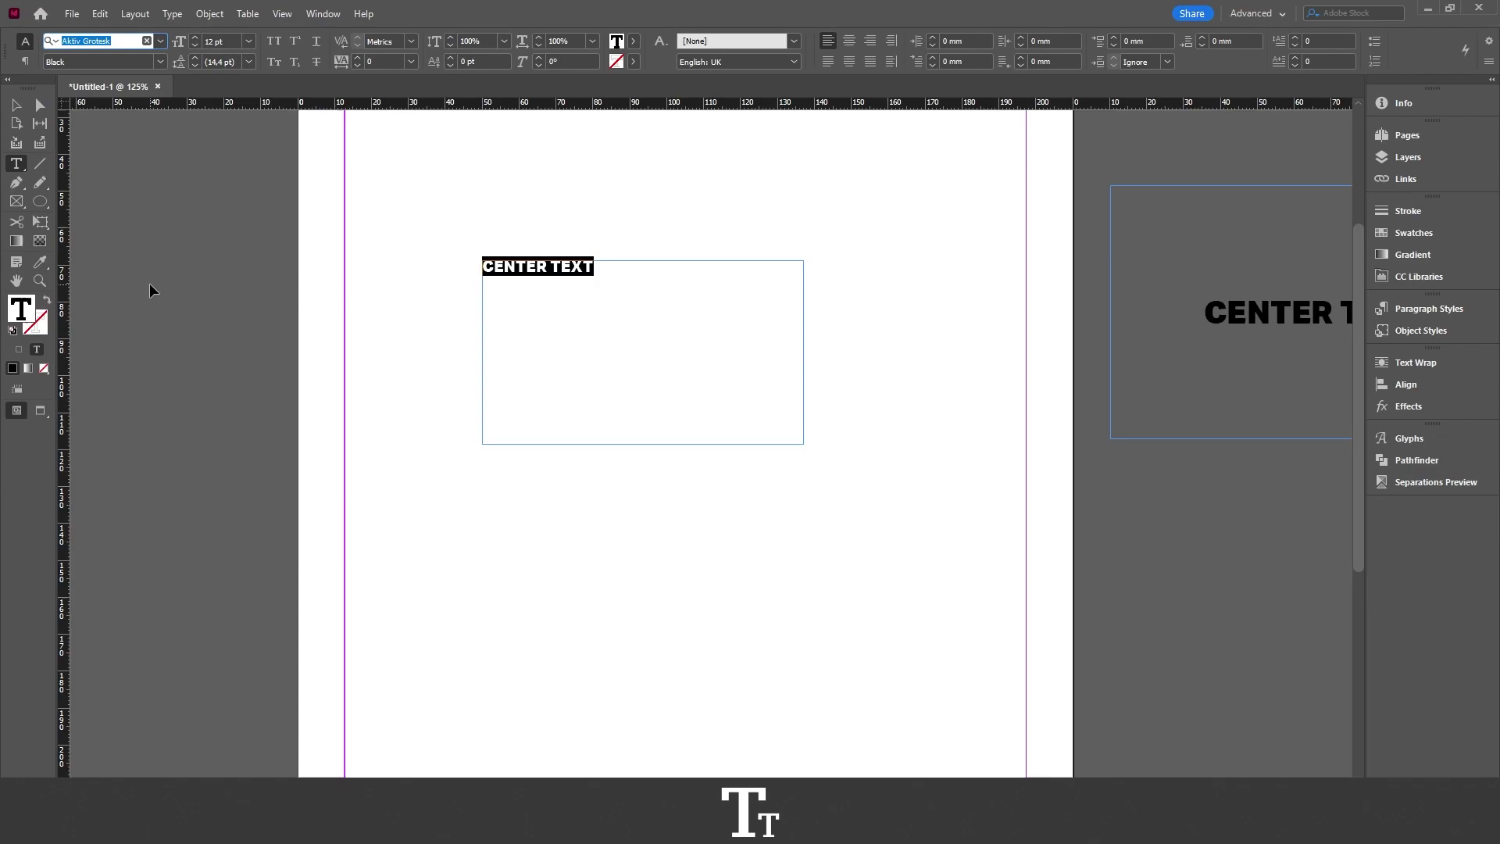
key(ctrl+shift+period)
key(ctrl+shift+period)
key(ctrl+shift+period)
key(ctrl+shift+period)
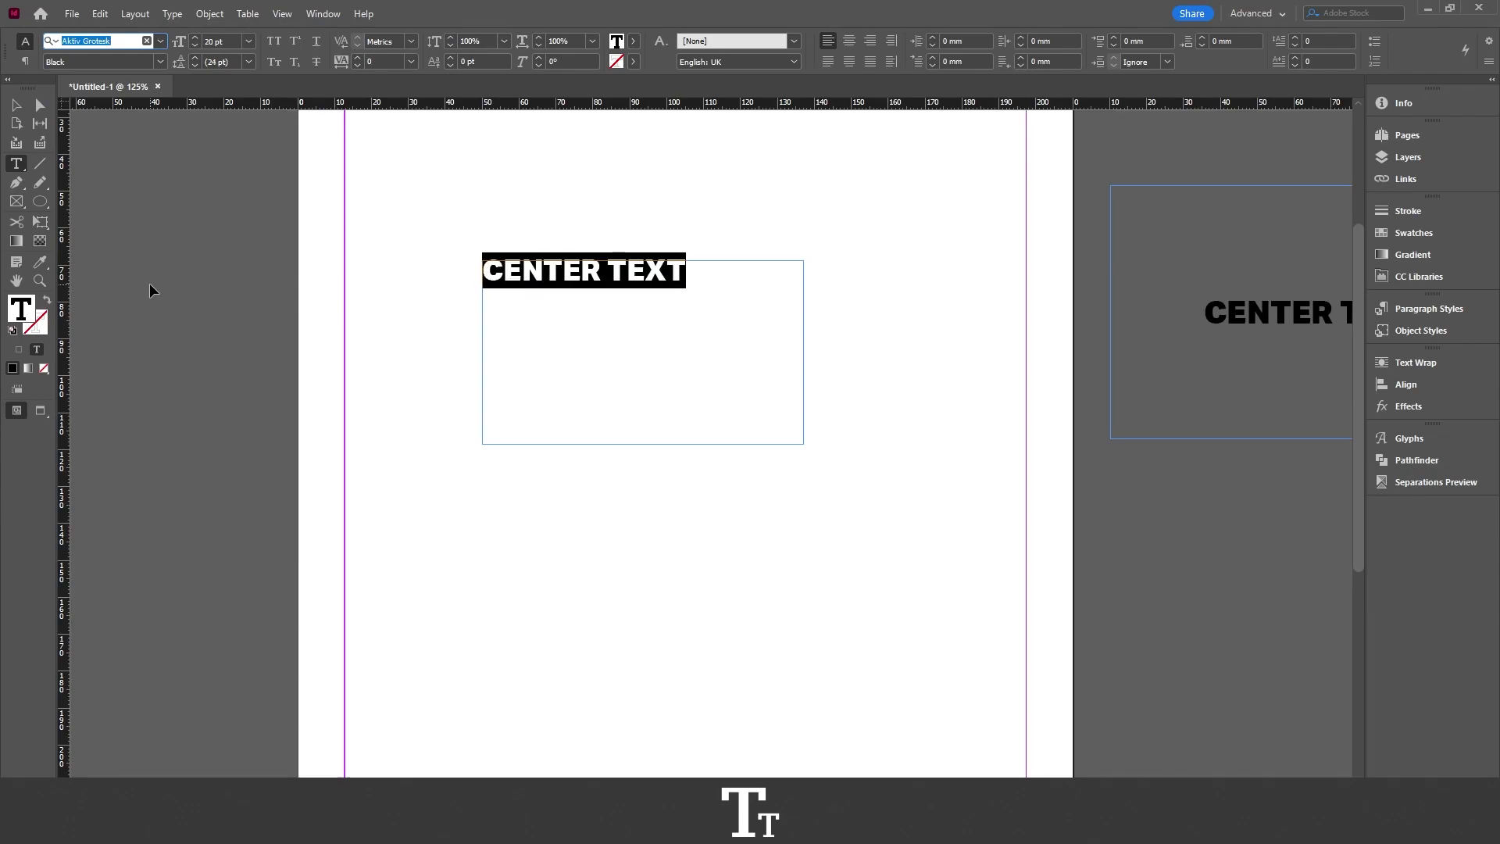
key(ctrl+shift+period)
key(Escape)
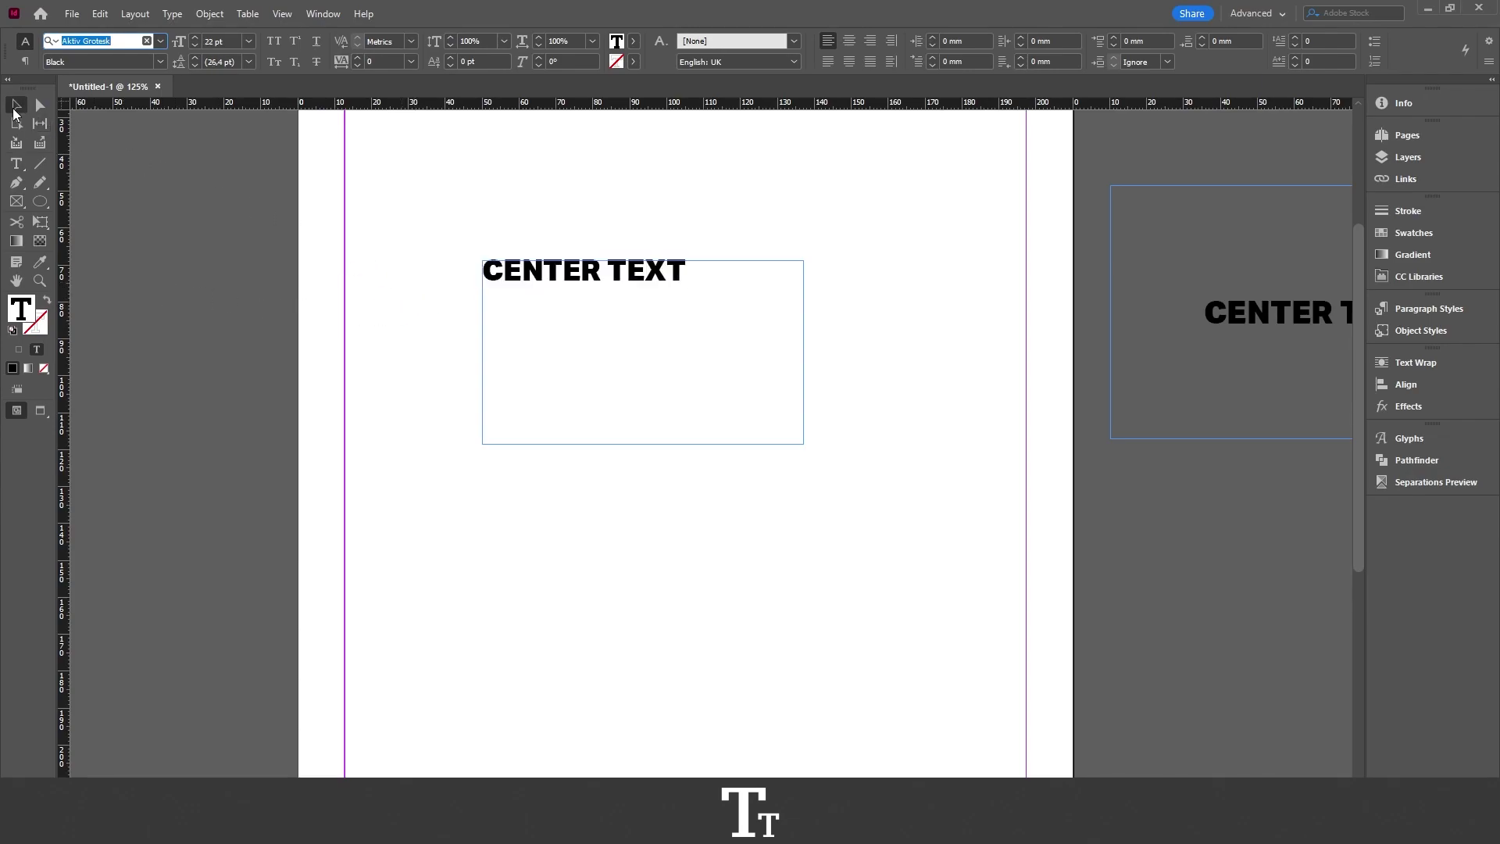
click(602, 245)
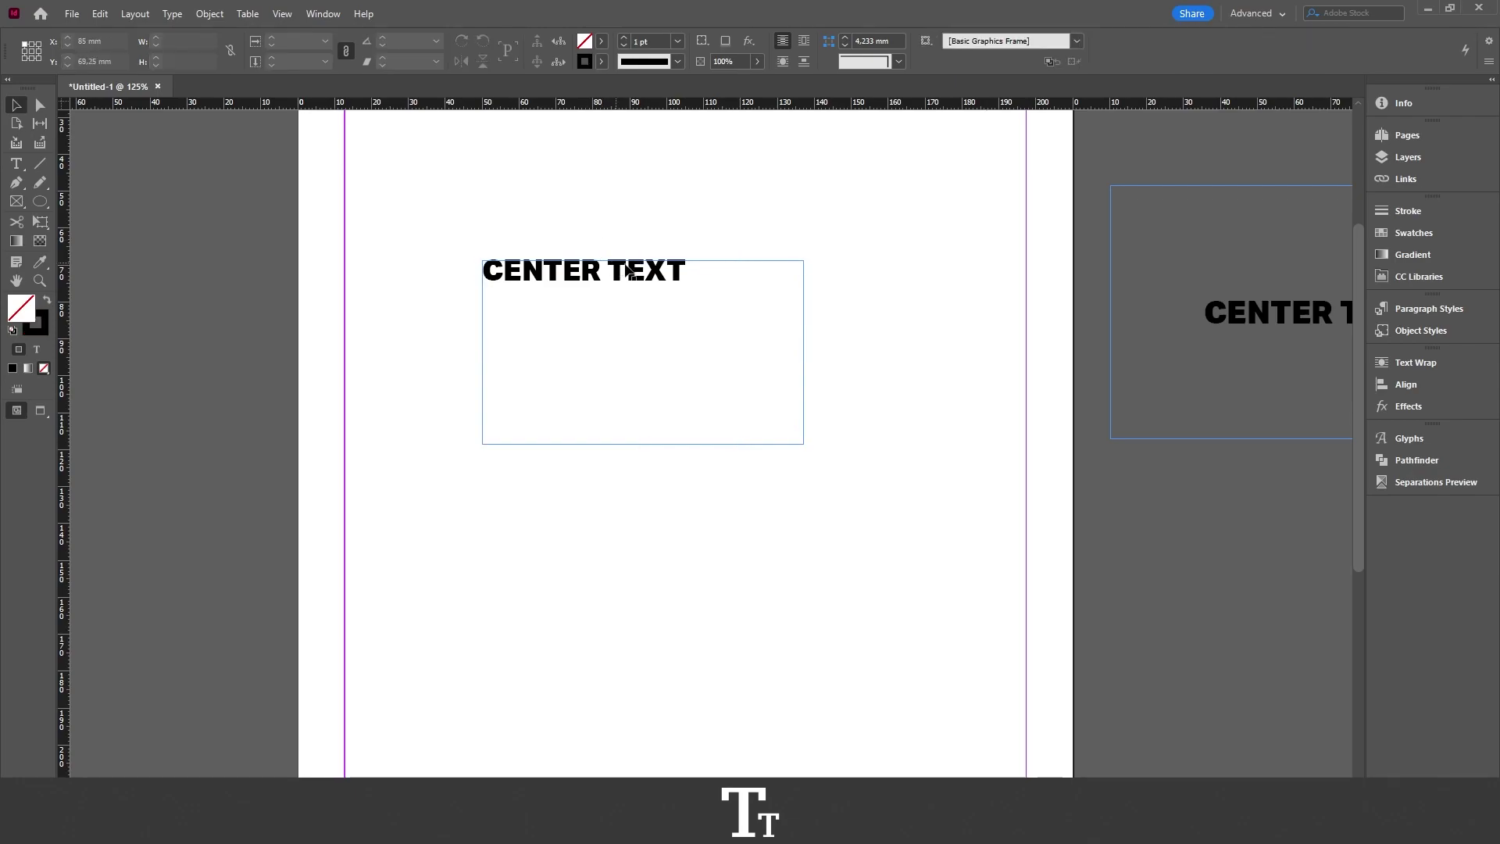
- Centre-align the CENTER TEXT line horizontally and move its frame to about X 56.6 mm, Y 67.25 mm
scroll(647, 278, up, 1)
scroll(649, 279, up, 1)
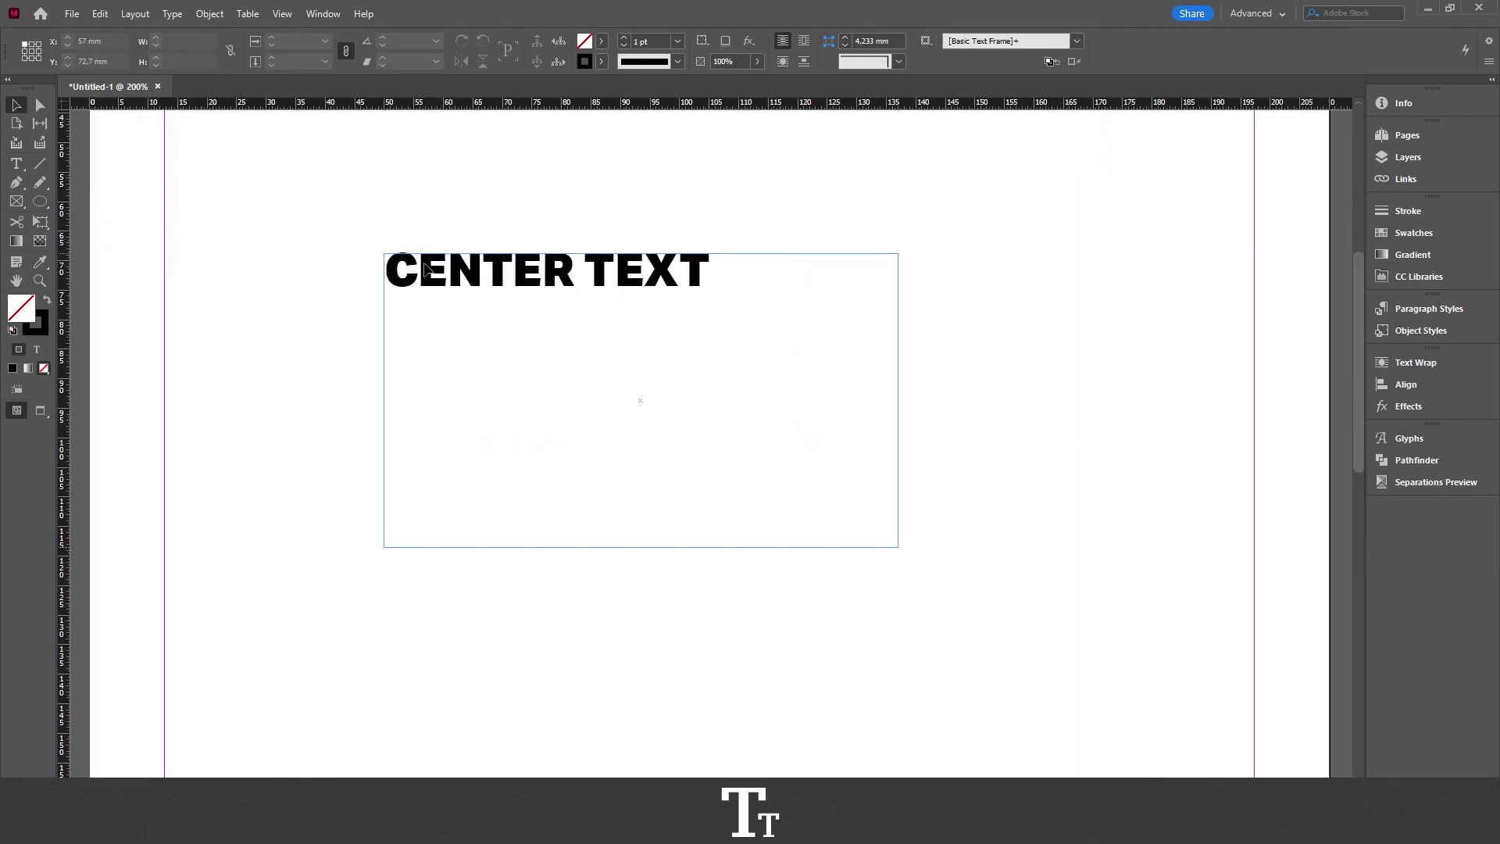
click(422, 265)
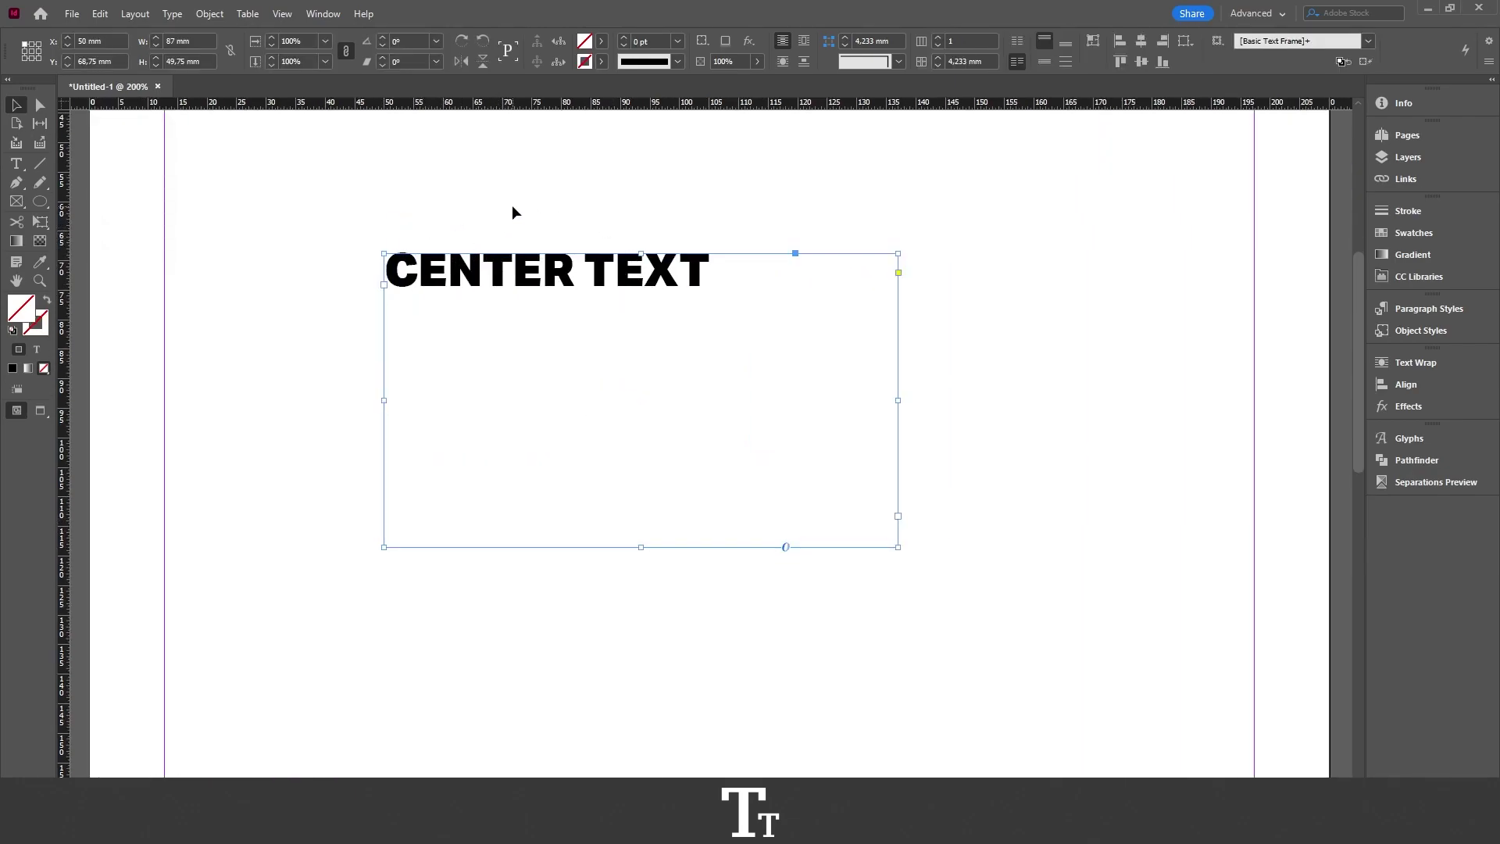
double_click(541, 248)
drag(711, 269, 391, 267)
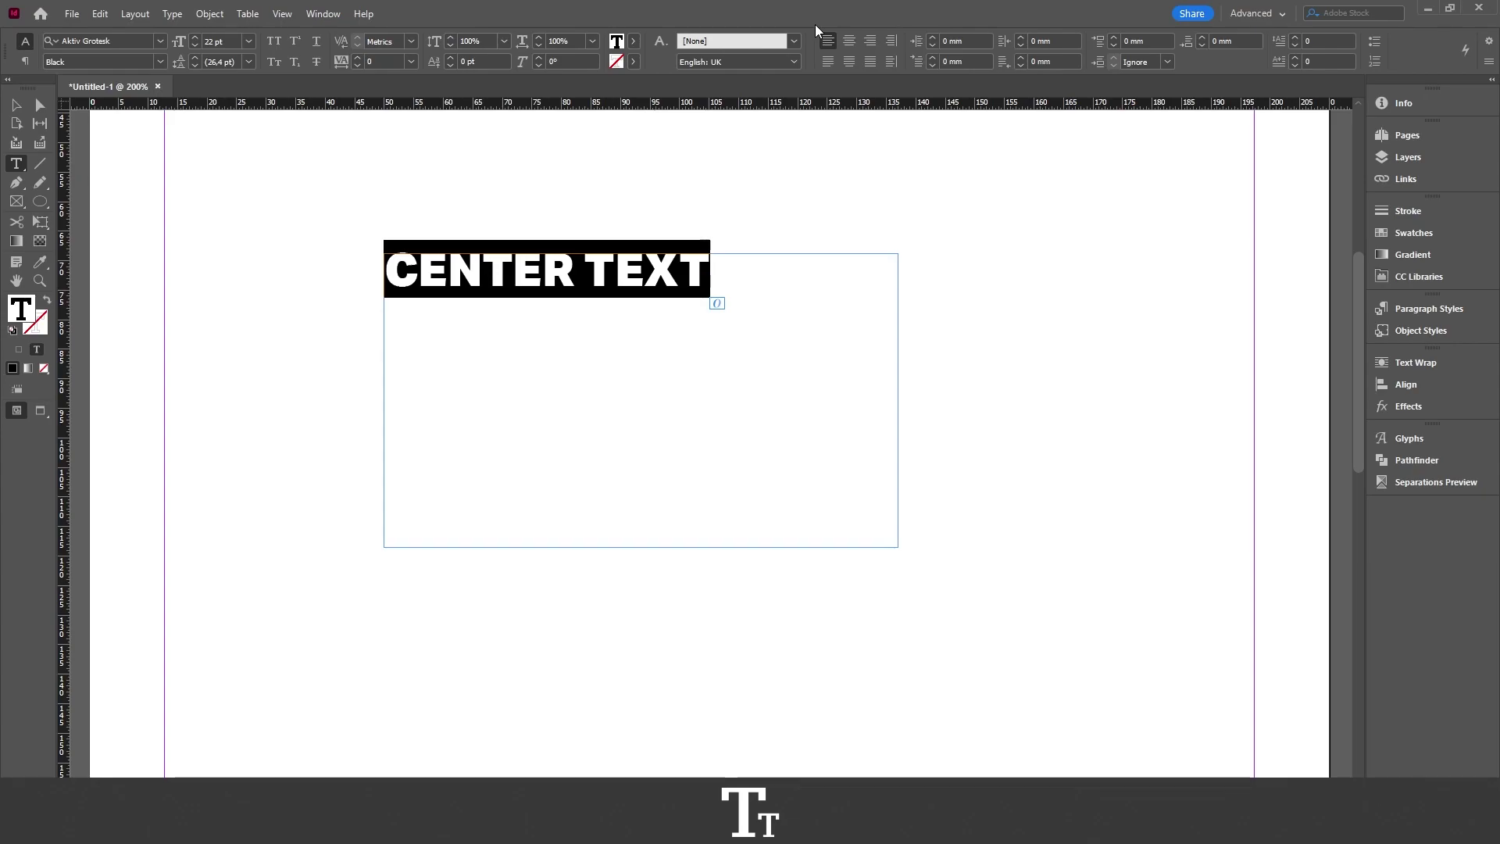
click(851, 45)
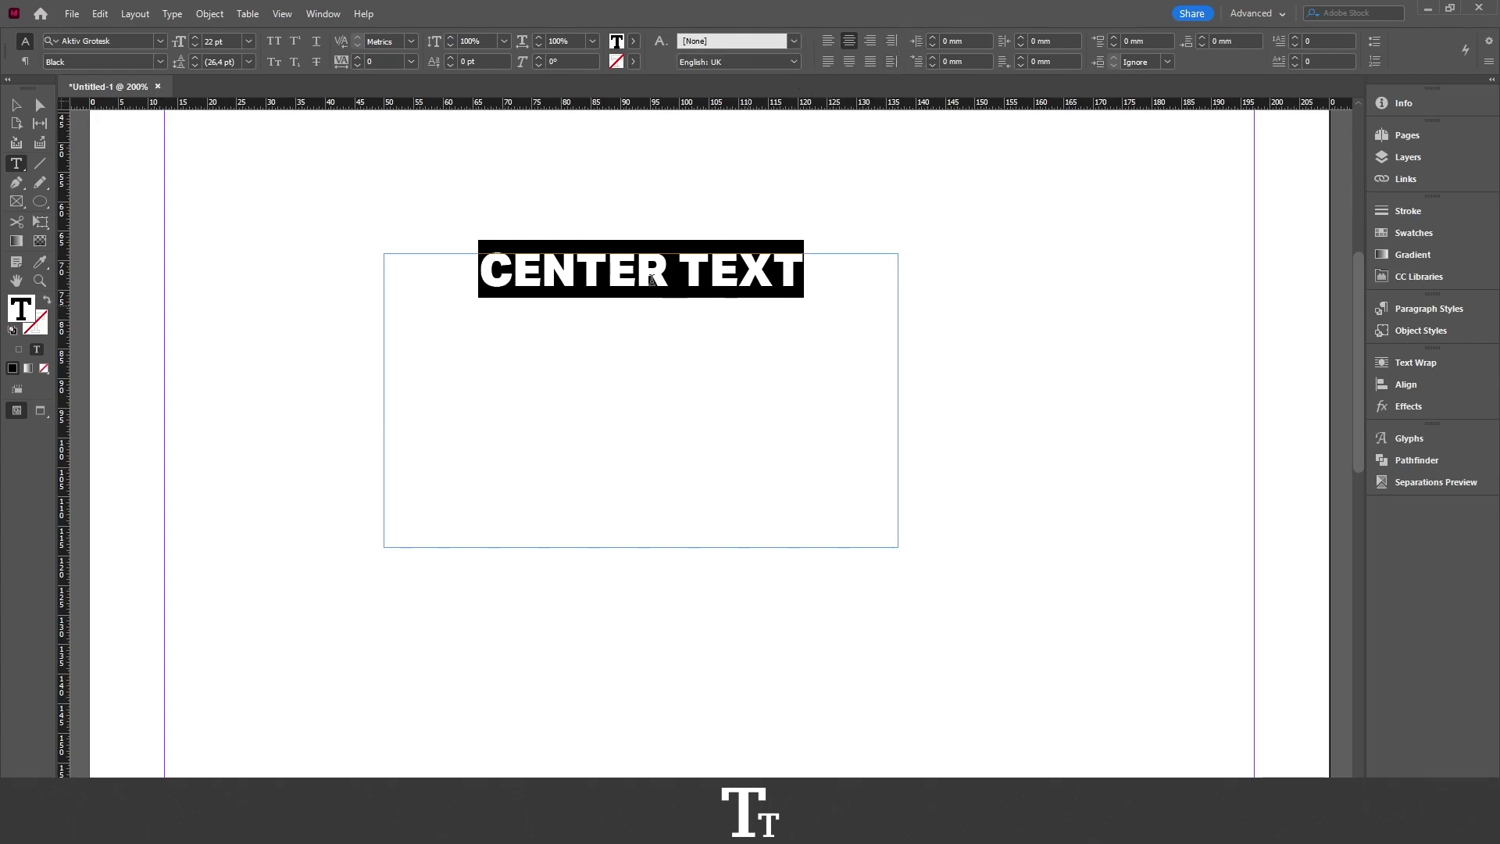
click(17, 105)
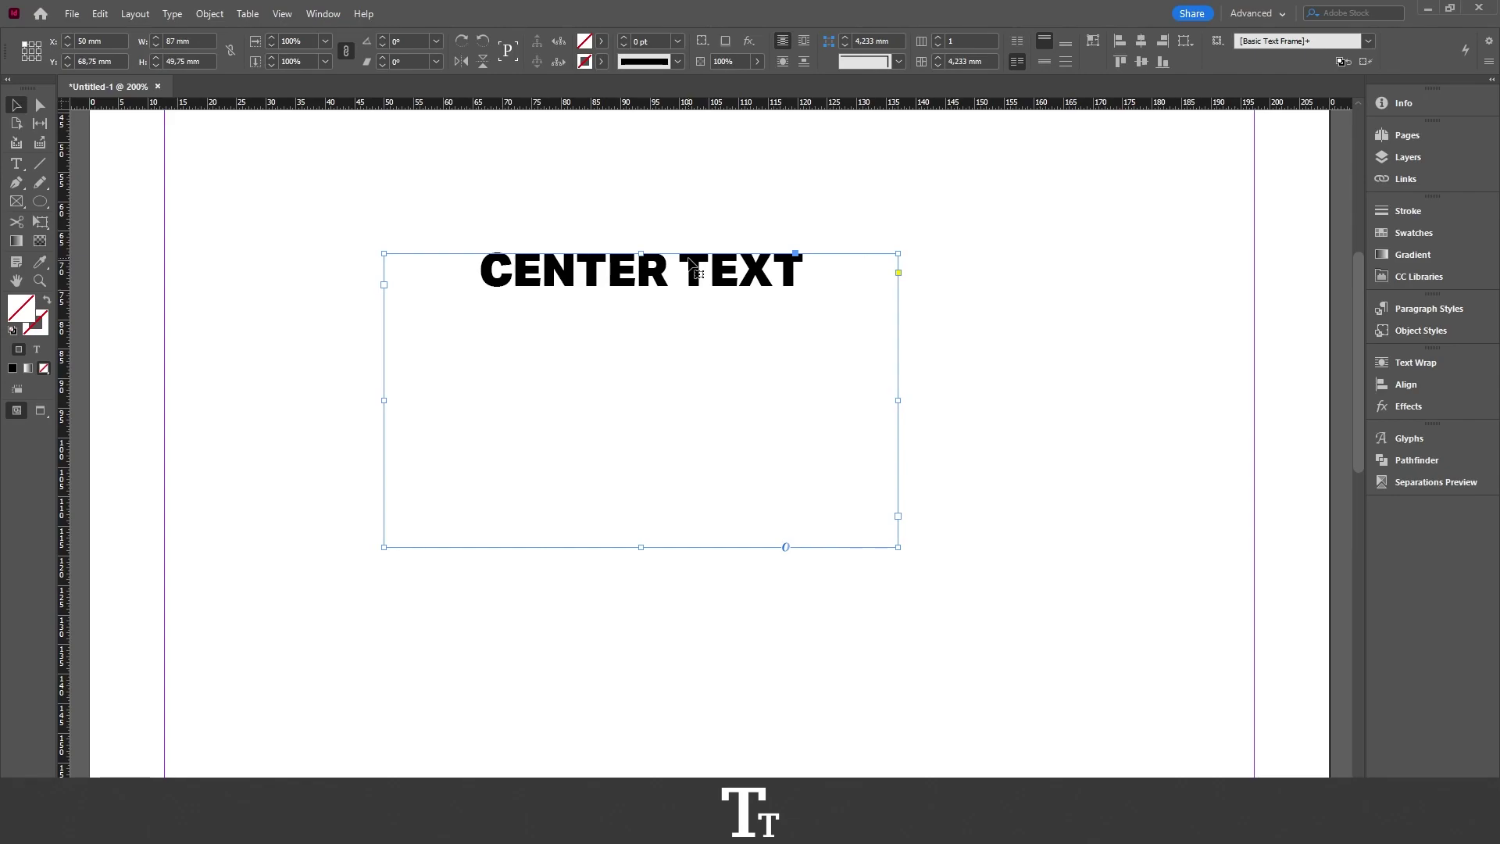
drag(703, 257, 742, 249)
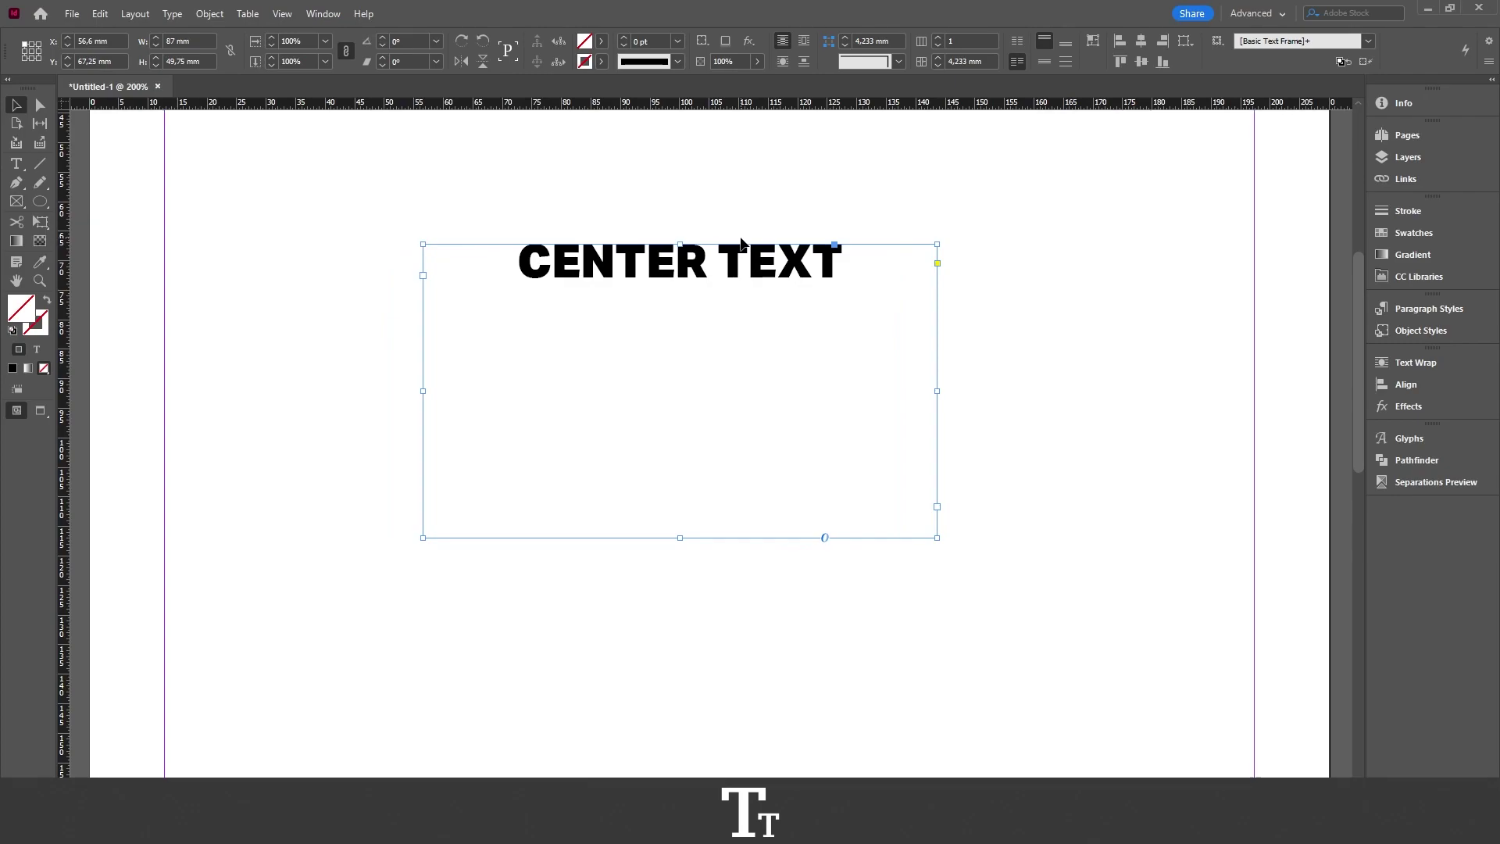
- Set the text frame's vertical justification to Centre in Text Frame Options and deselect the frame
key(ctrl+b)
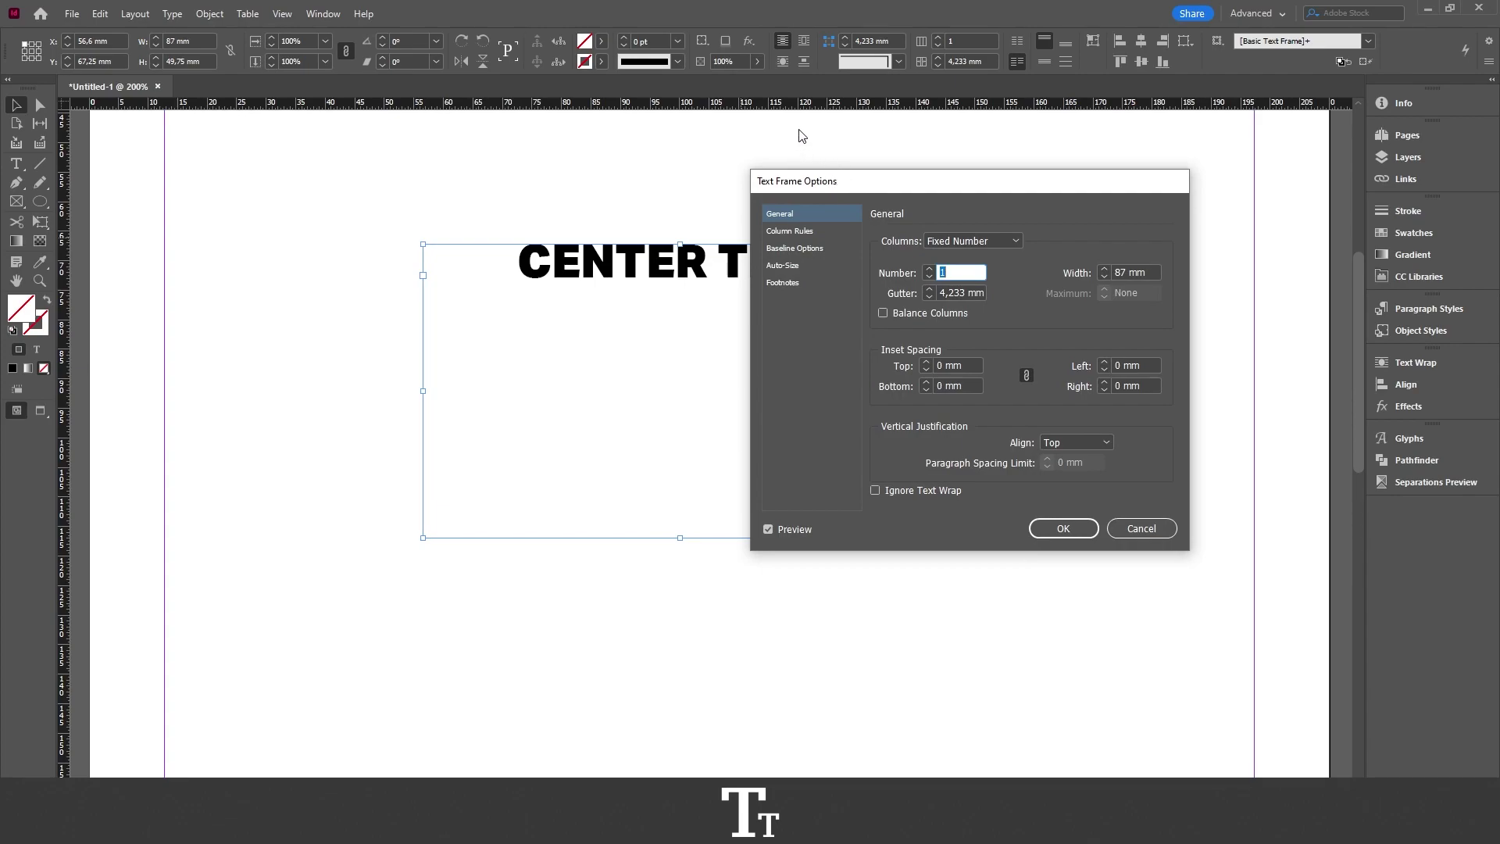
drag(866, 176, 911, 203)
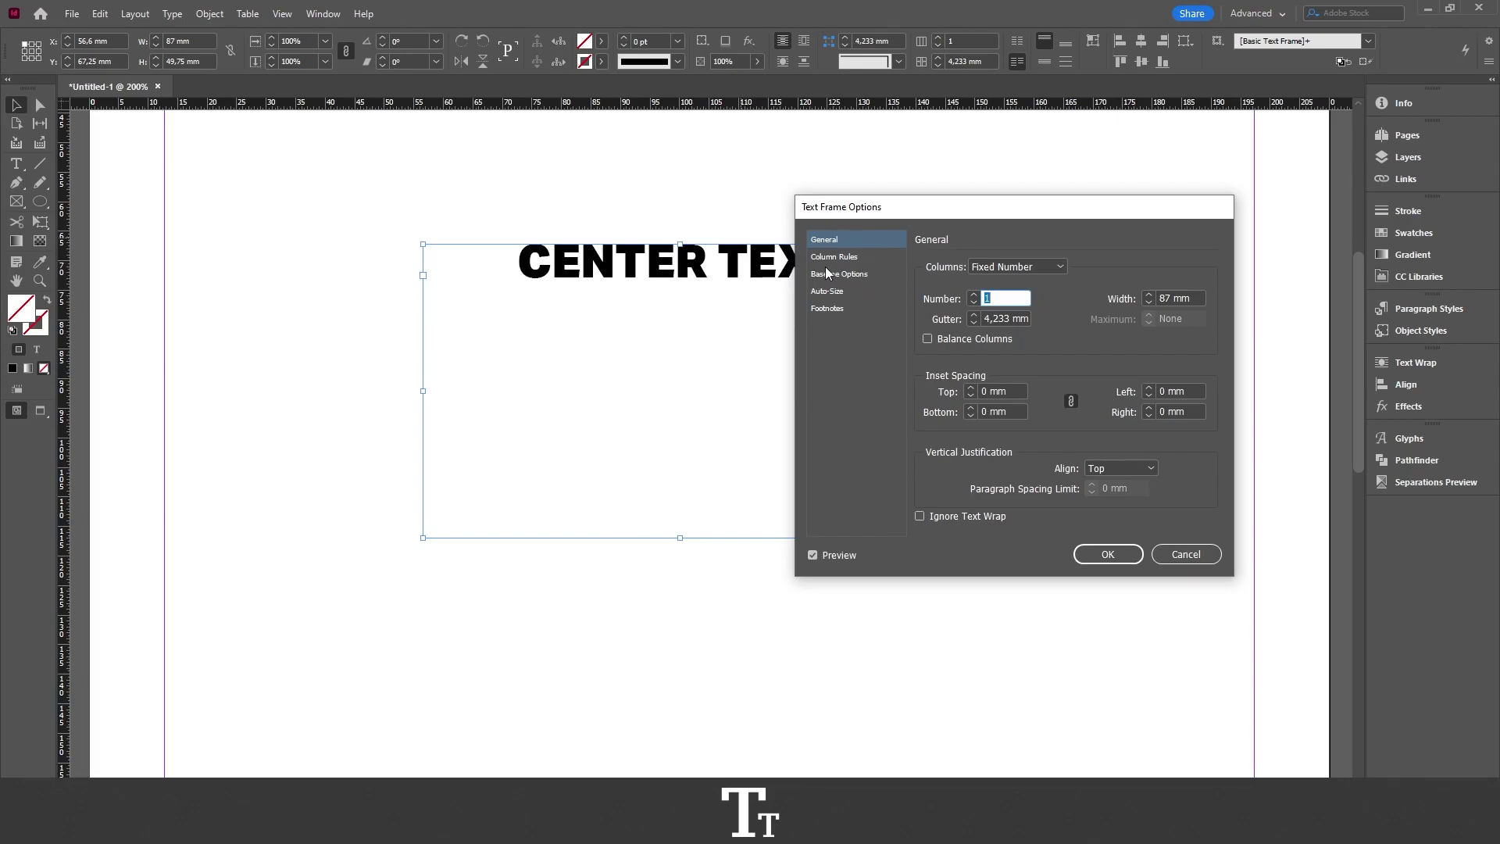
drag(863, 207, 930, 222)
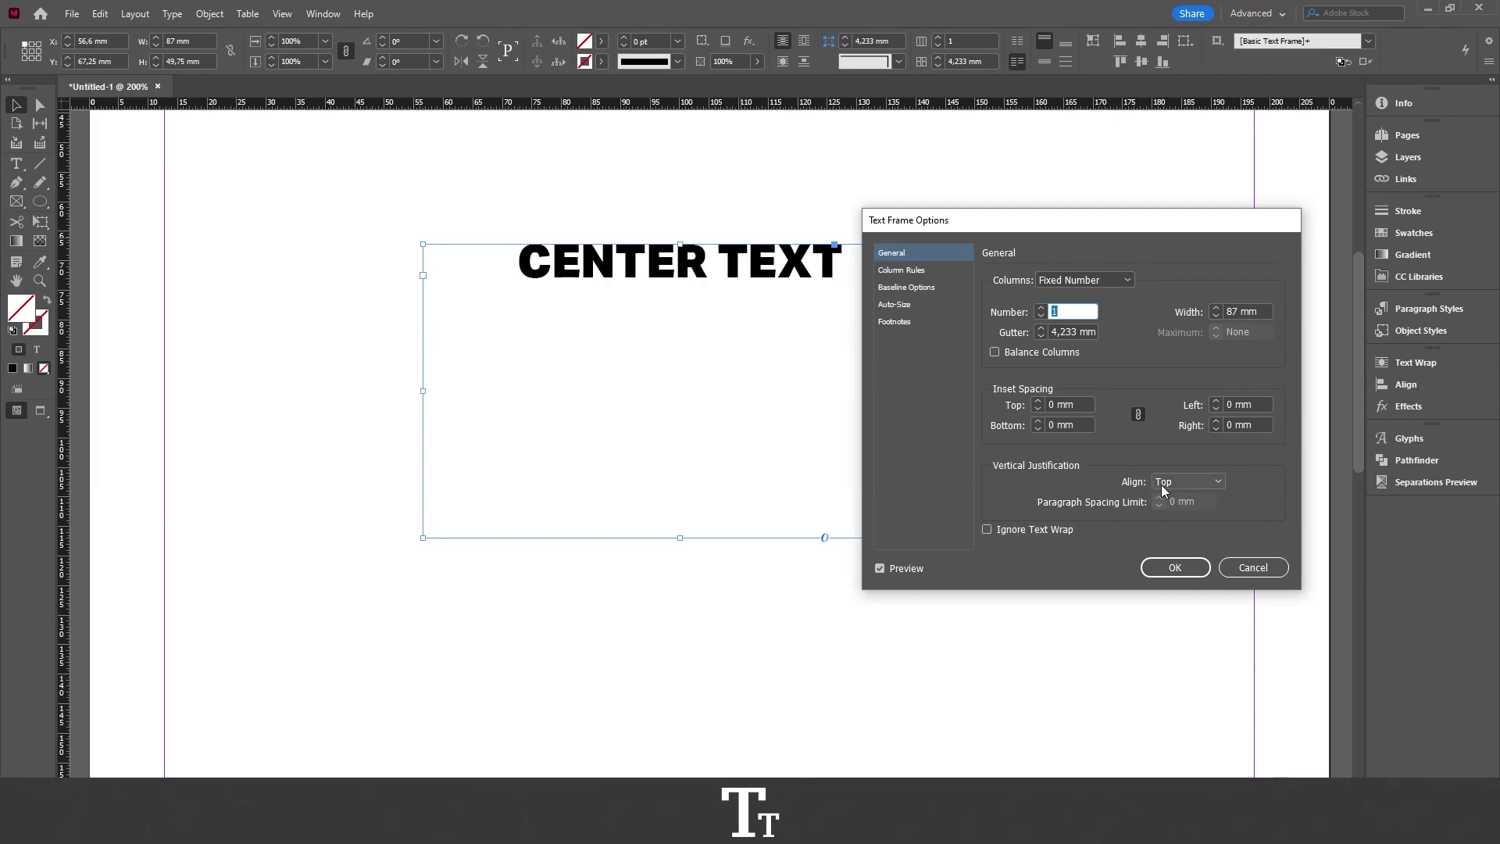
click(1219, 481)
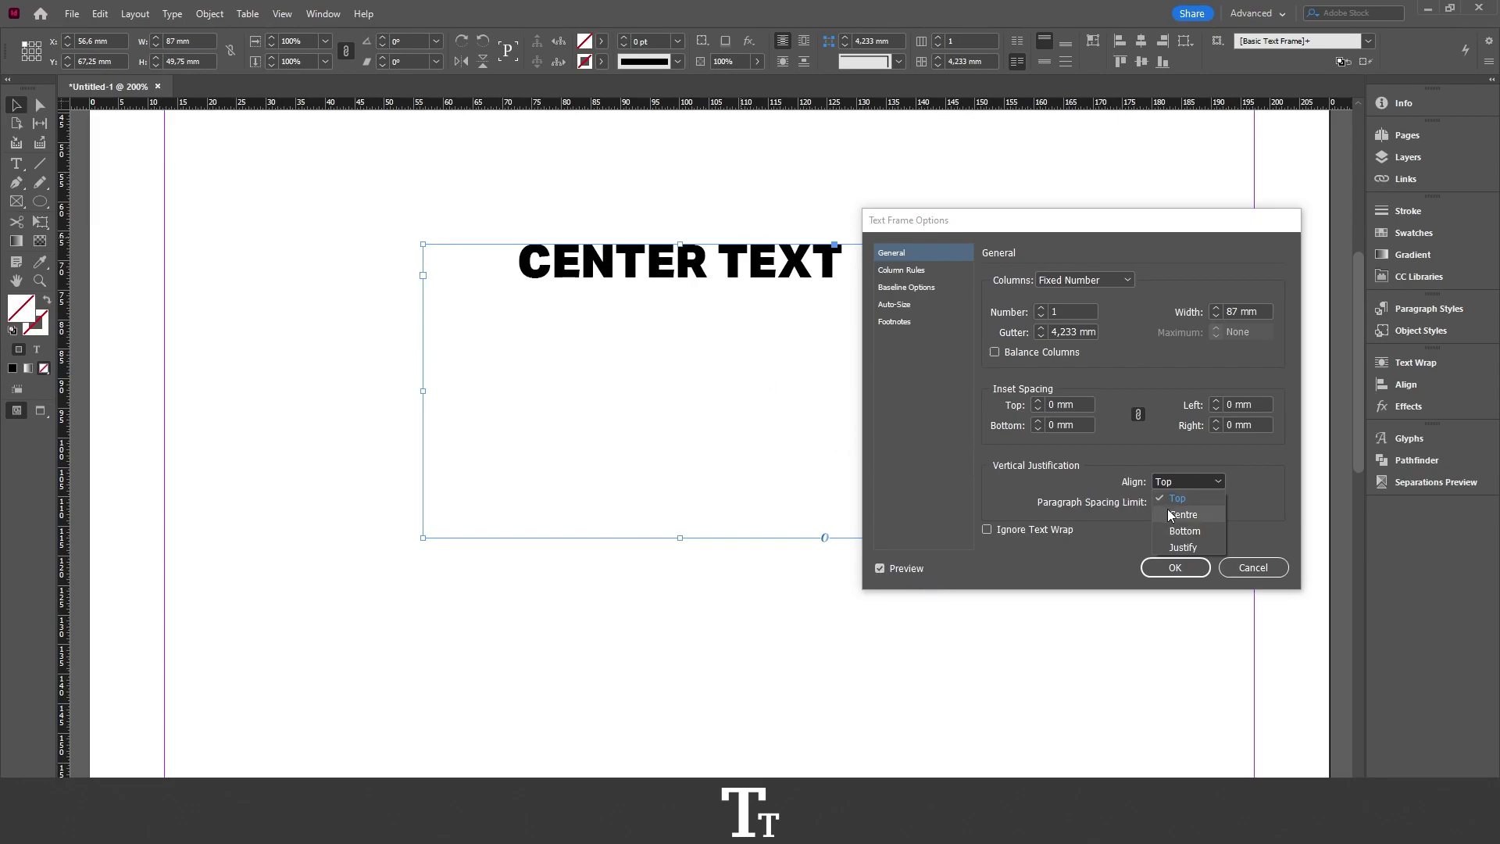
click(1208, 515)
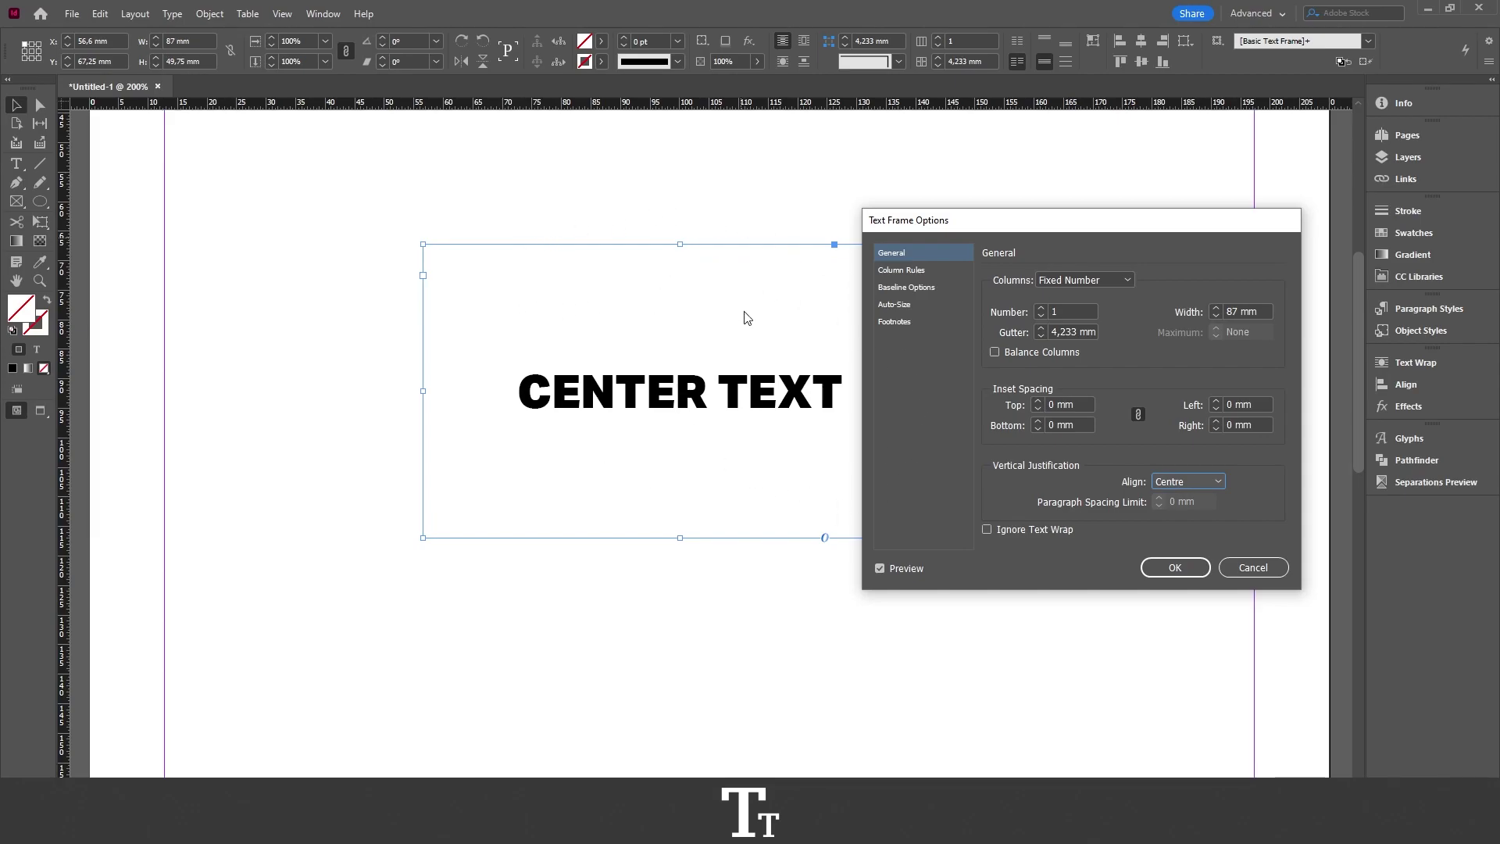
click(1177, 566)
click(1110, 516)
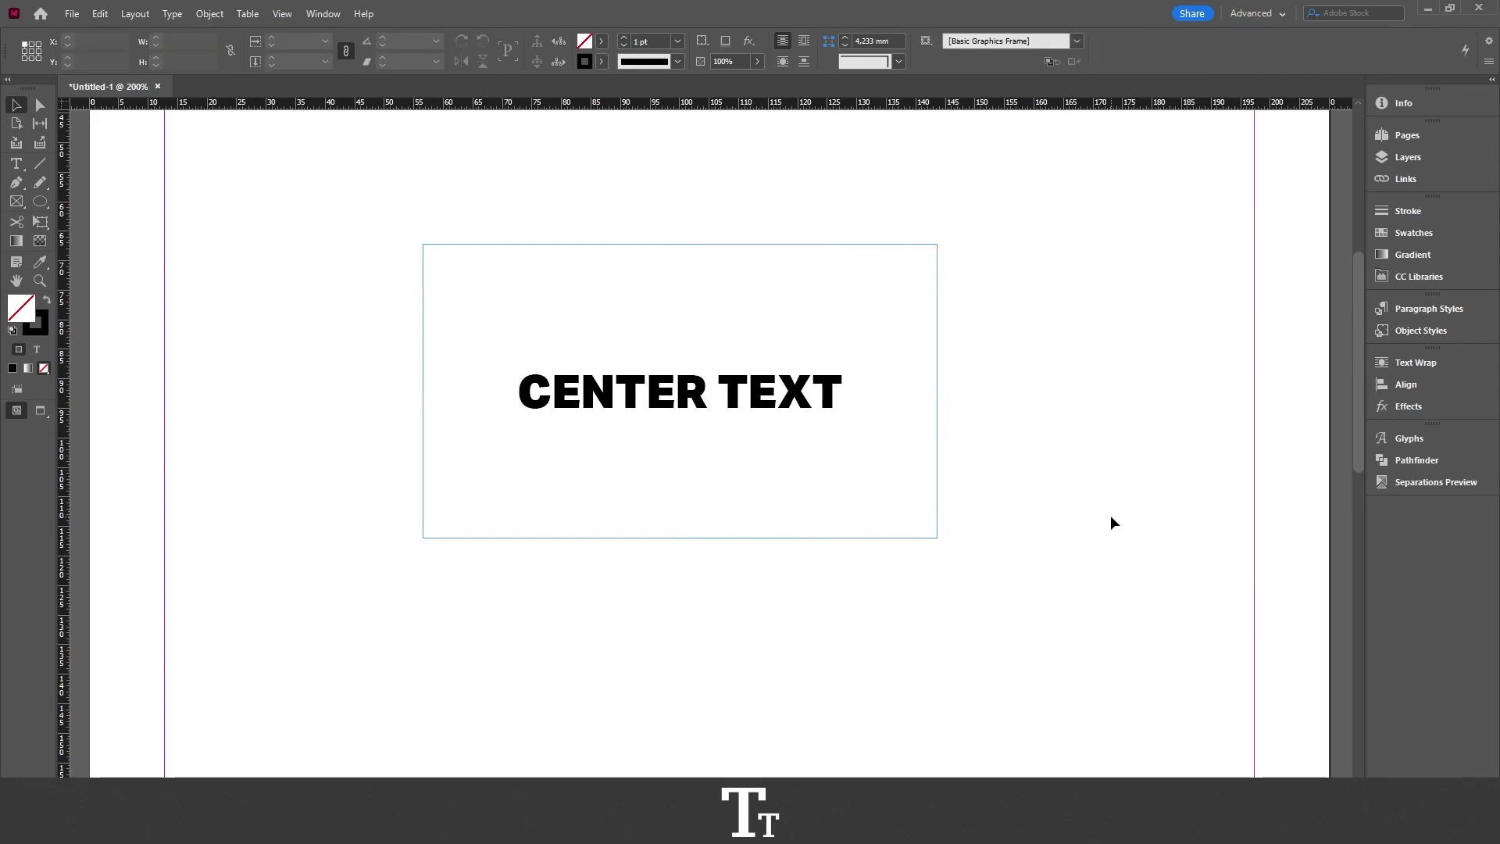
- Resize the text frame to about 101.4 × 22.85 mm and fill it with a solid warm grey
click(815, 399)
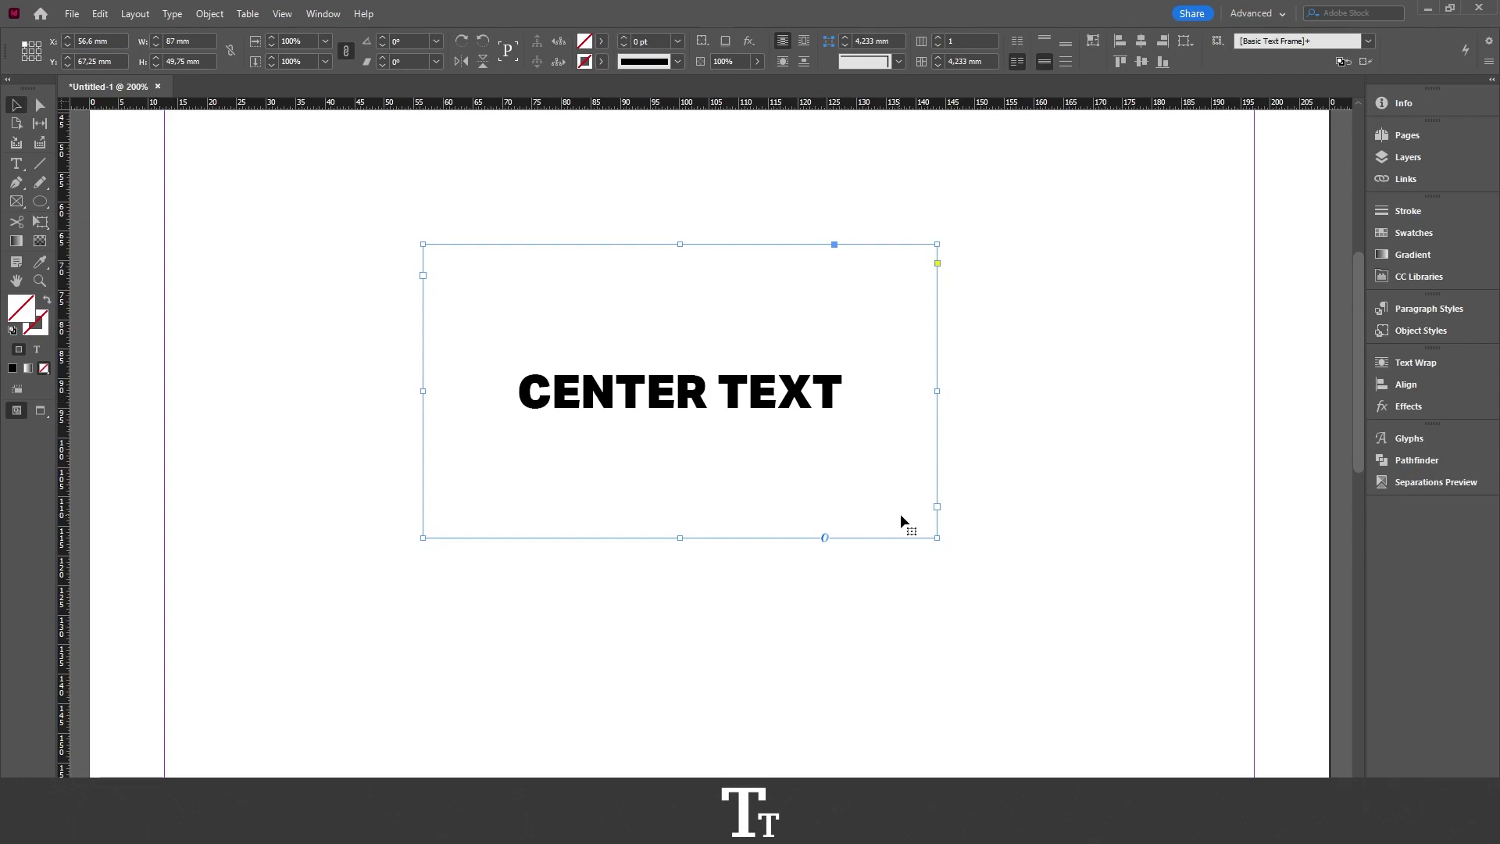
drag(937, 539, 1022, 379)
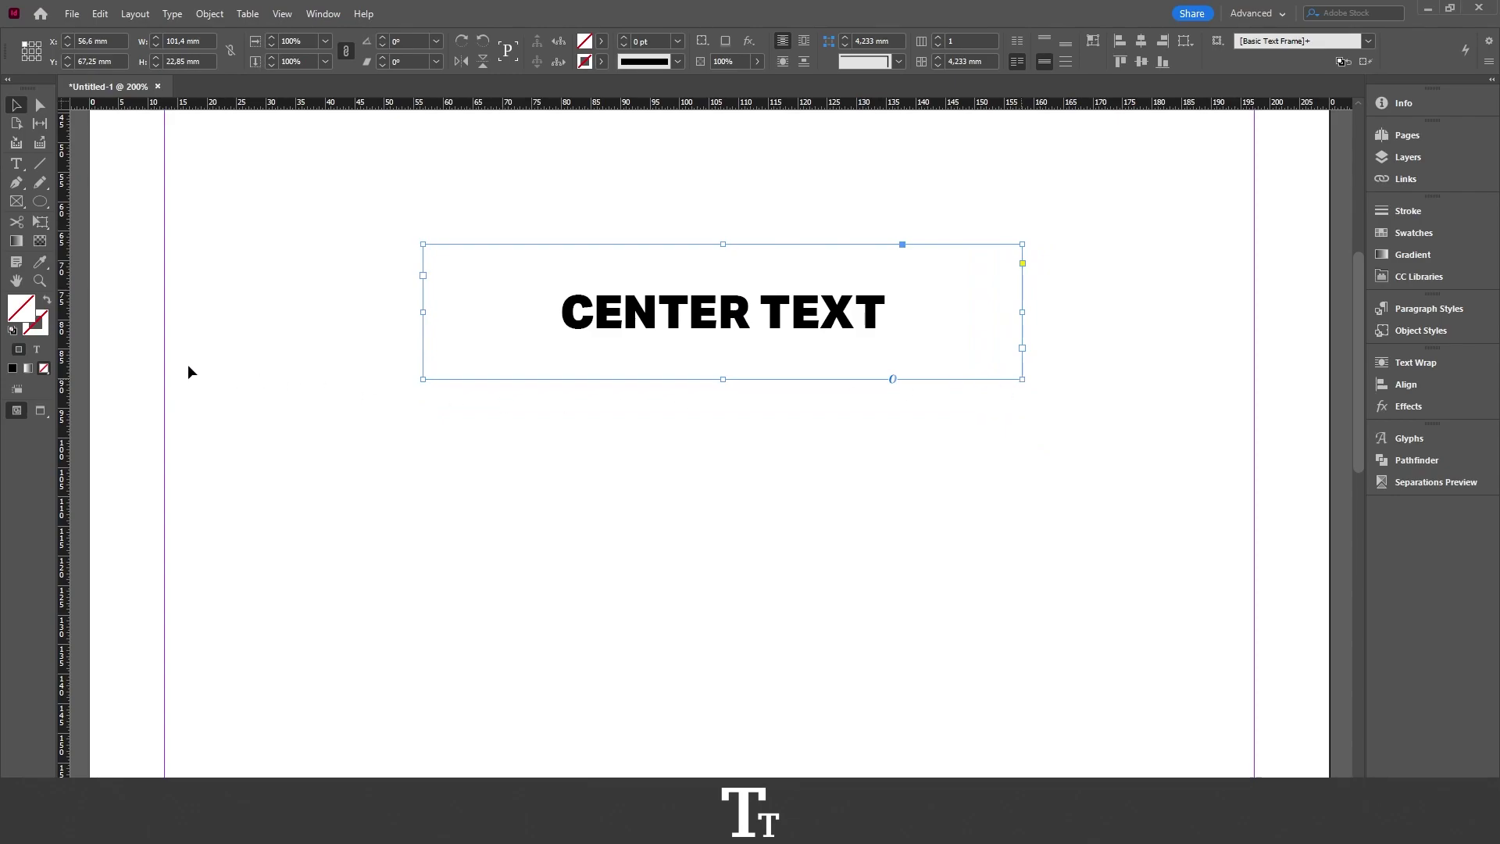
double_click(34, 320)
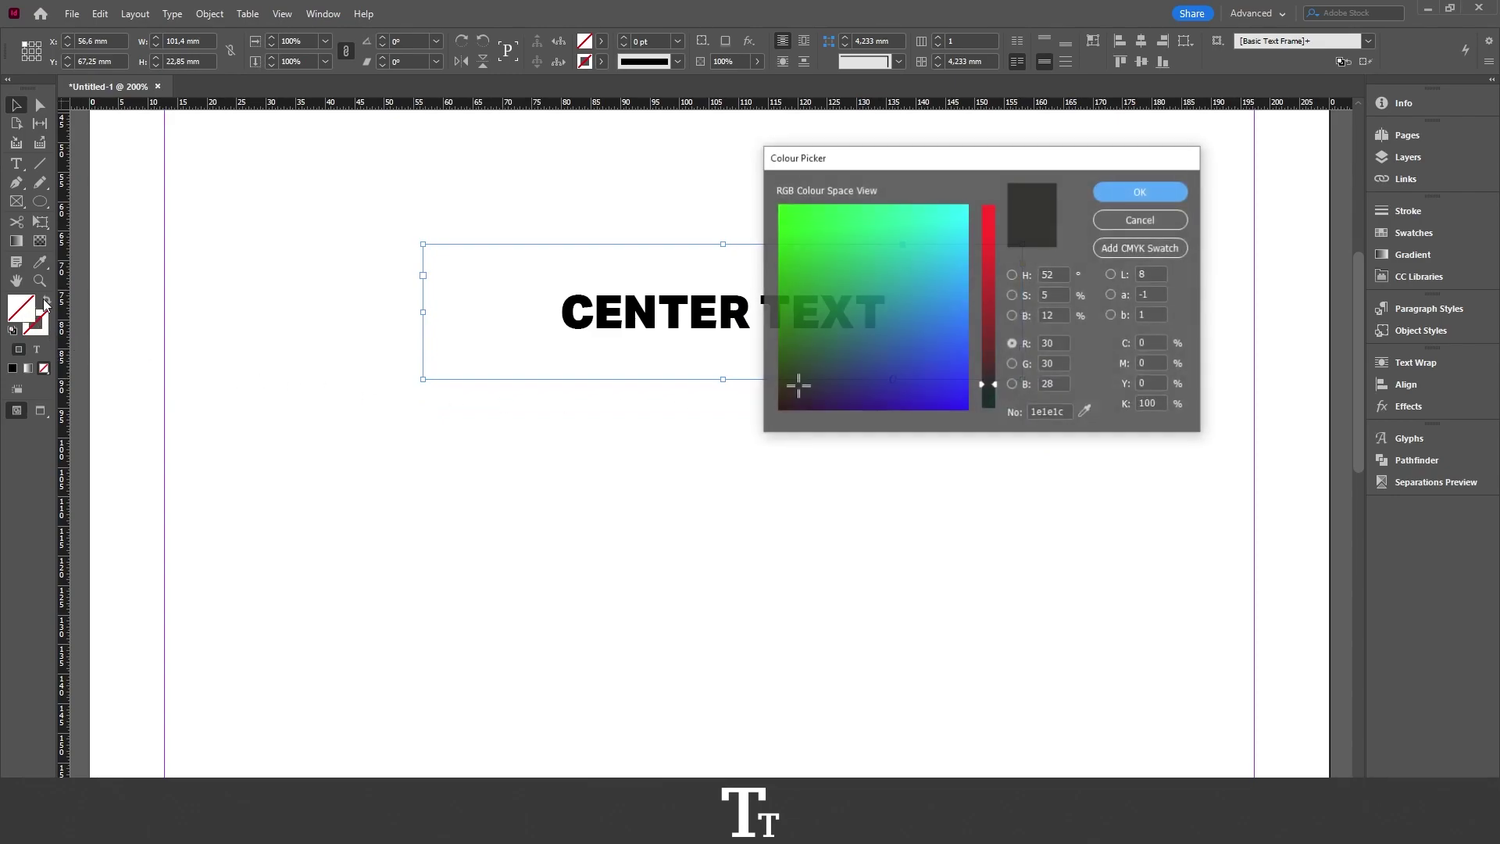
click(1012, 275)
drag(783, 303, 784, 329)
click(1107, 192)
click(1090, 195)
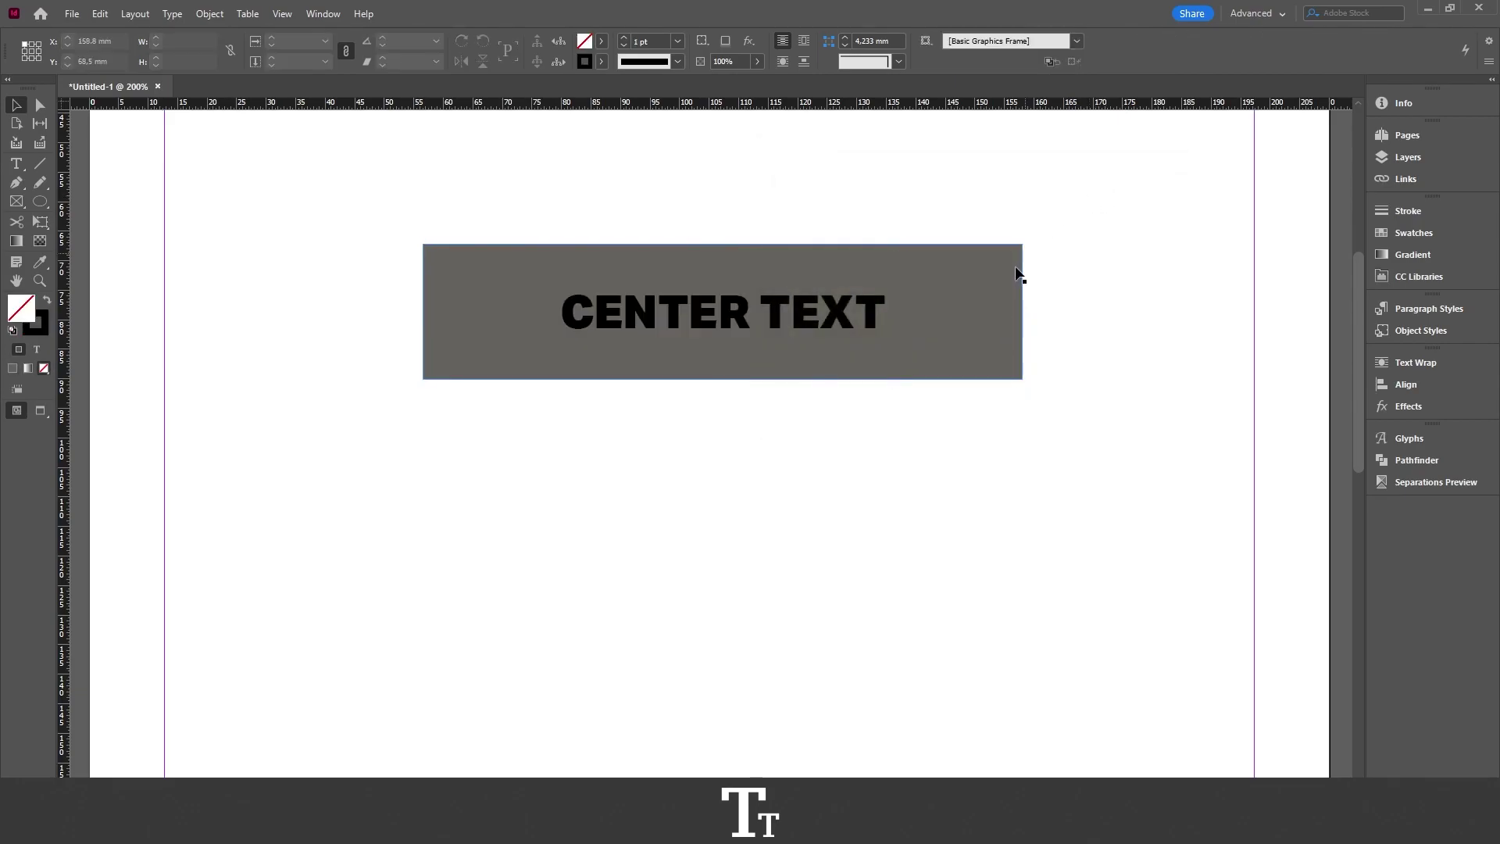
- Resize the grey text frame narrower and taller from its lower-right corner, and deselect it
drag(1022, 379, 884, 450)
click(928, 454)
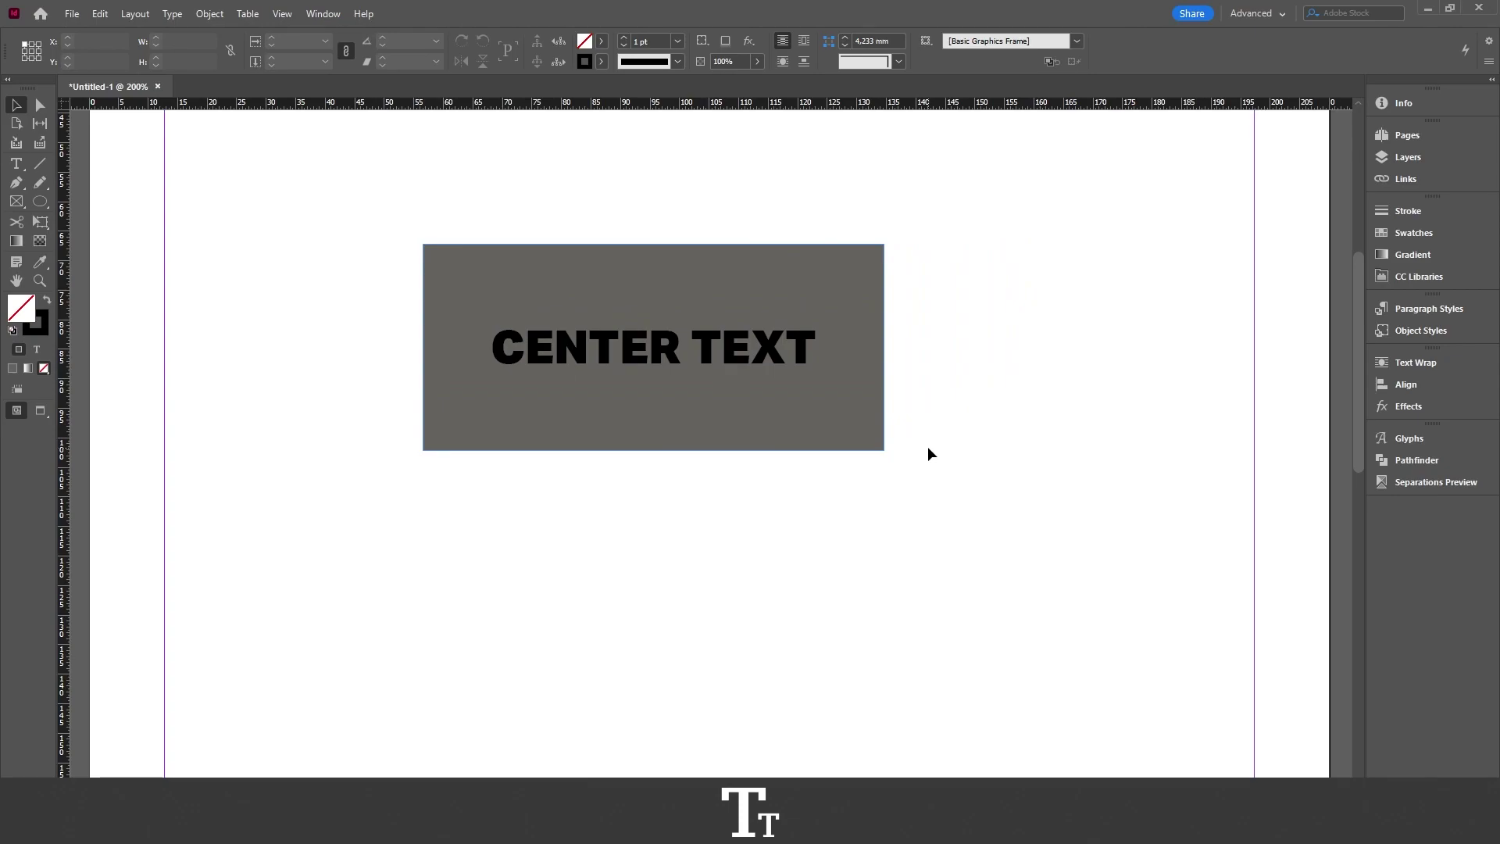